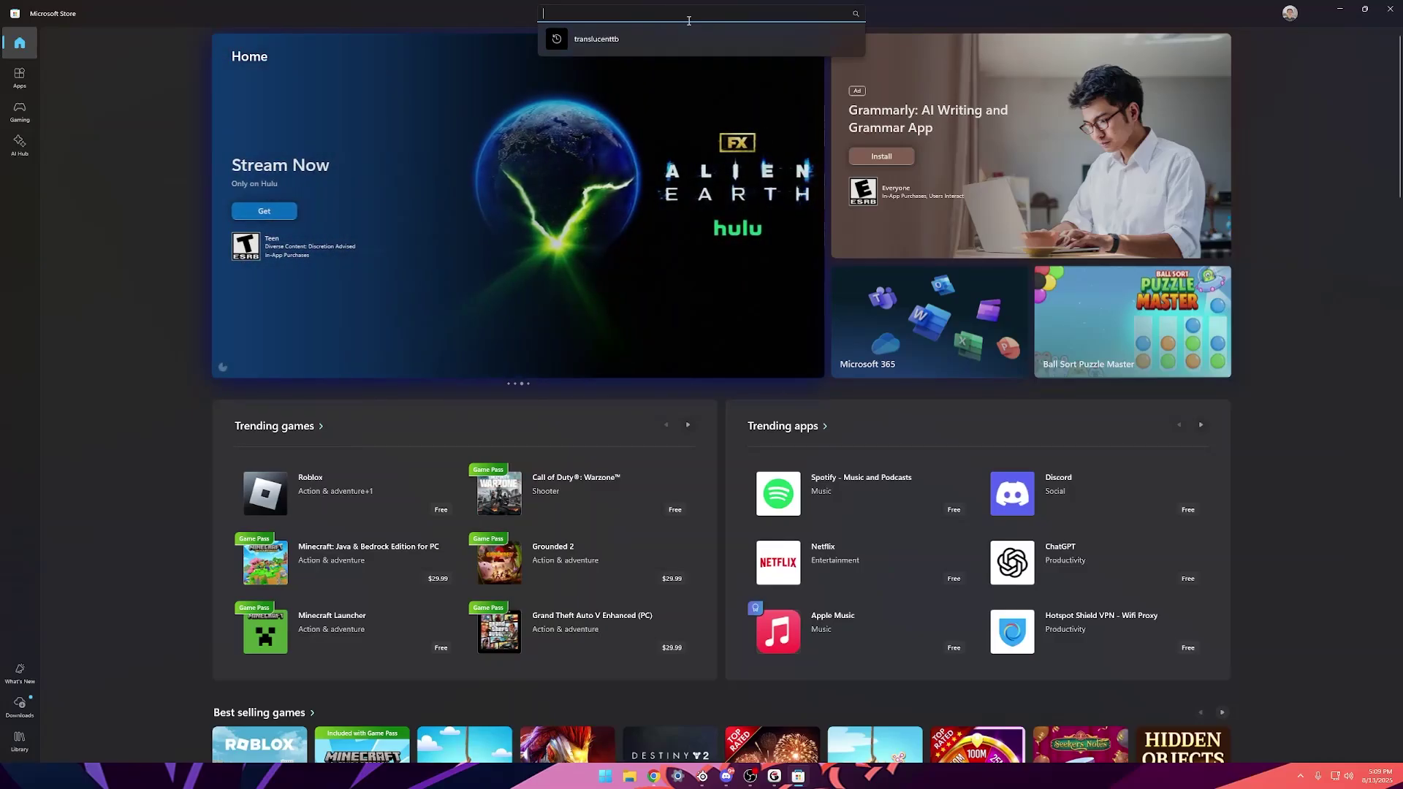
- Search the Microsoft Store for "gamesir", open the GameSir Nexus page and launch the app
{"action": "type", "text": "ga"}
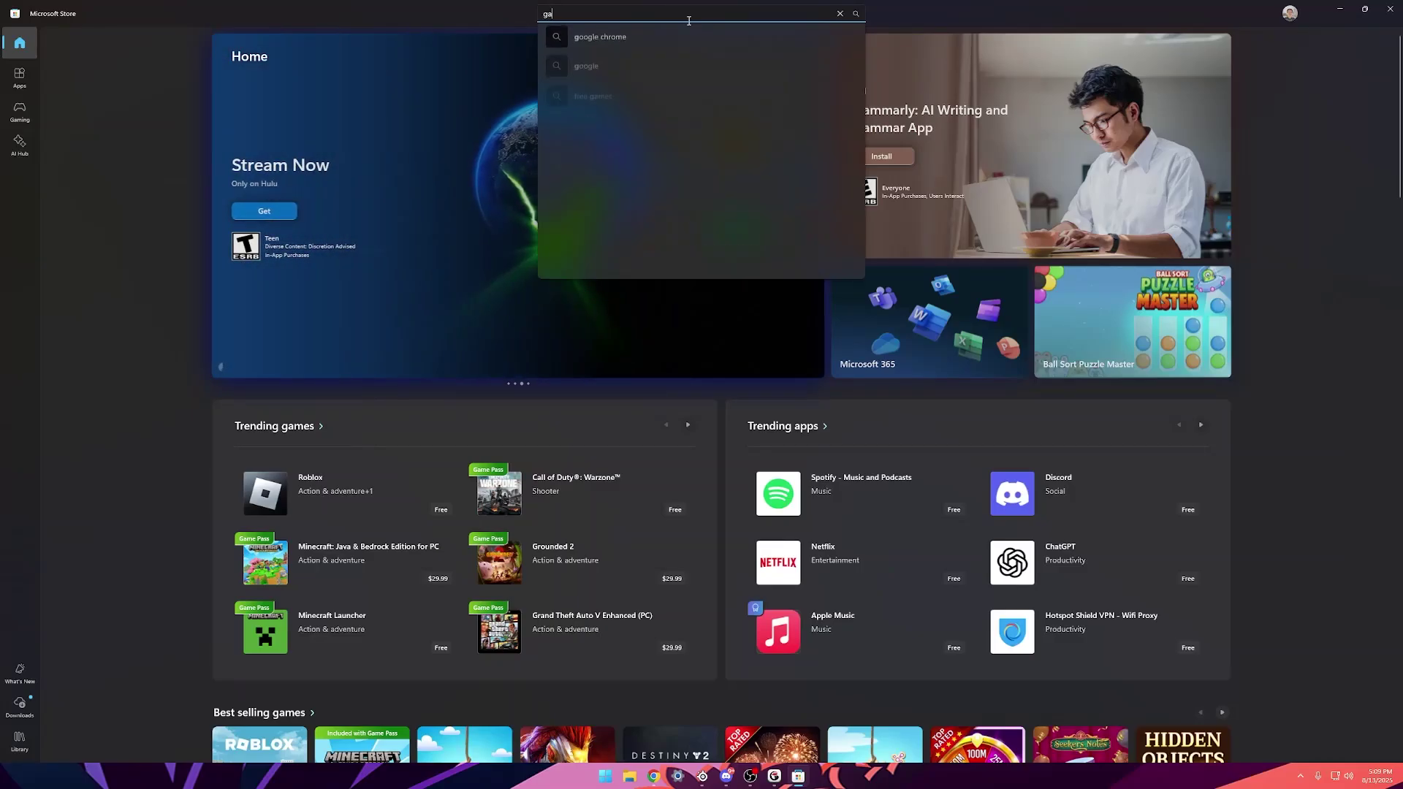
{"action": "type", "text": "mesir"}
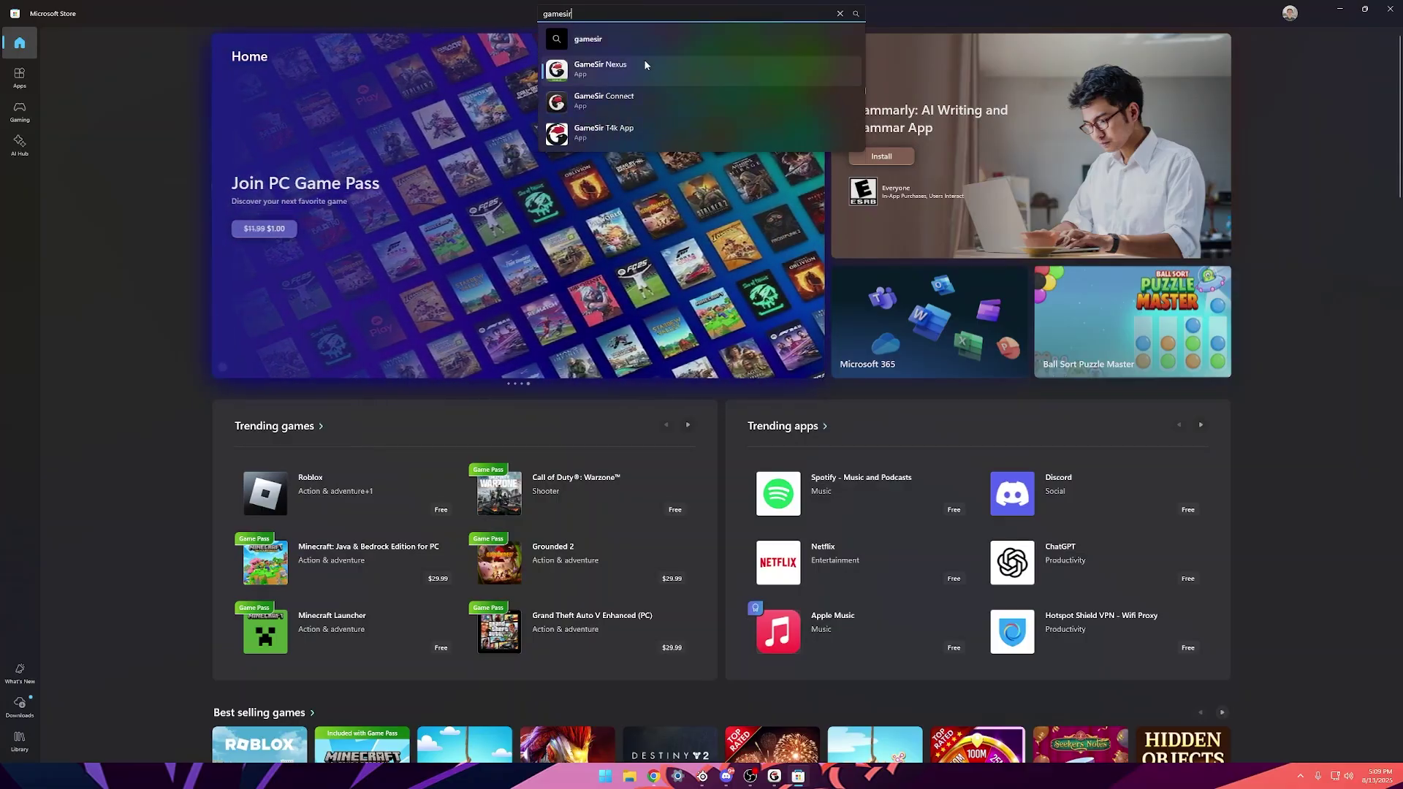
{"action": "left_click", "coordinate": [638, 64]}
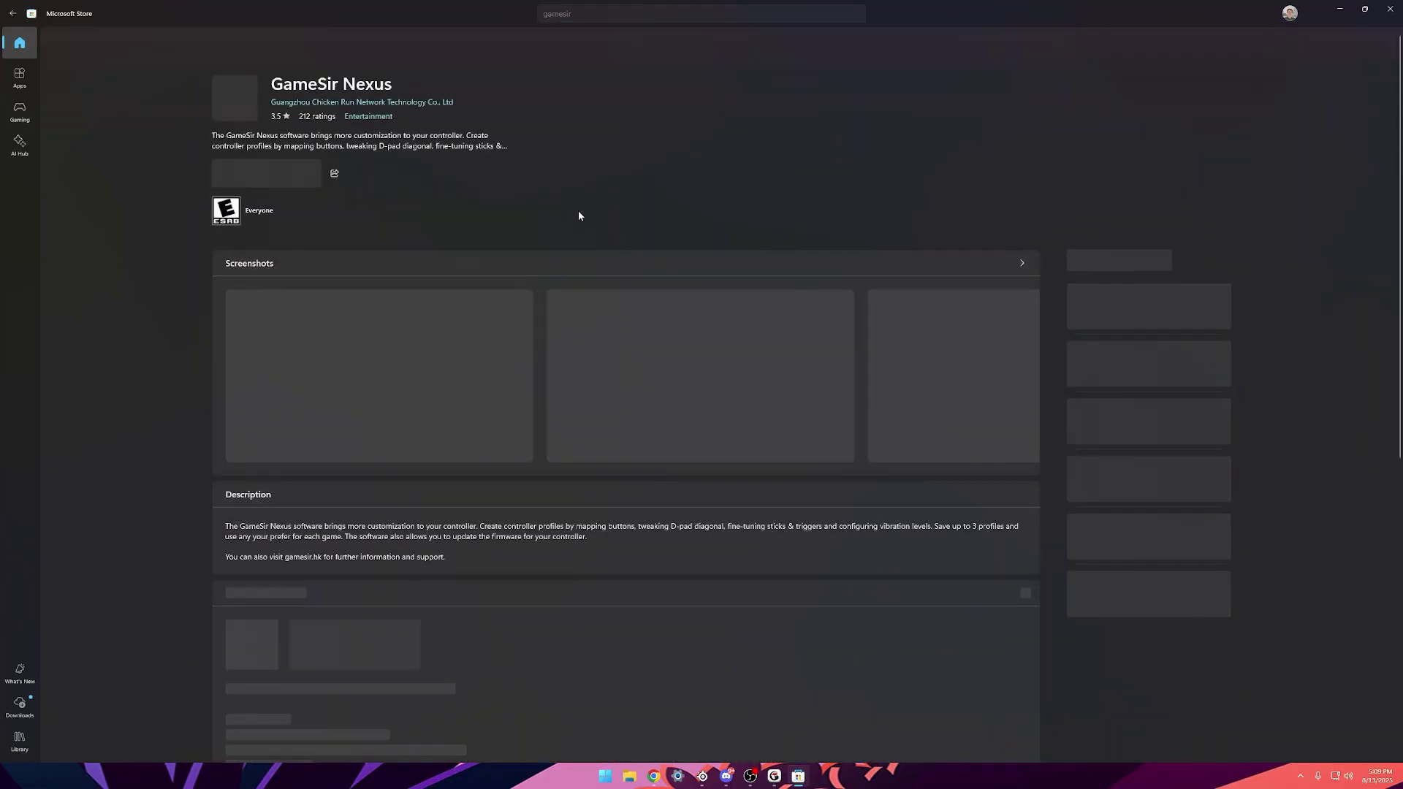
{"action": "left_click", "coordinate": [281, 179]}
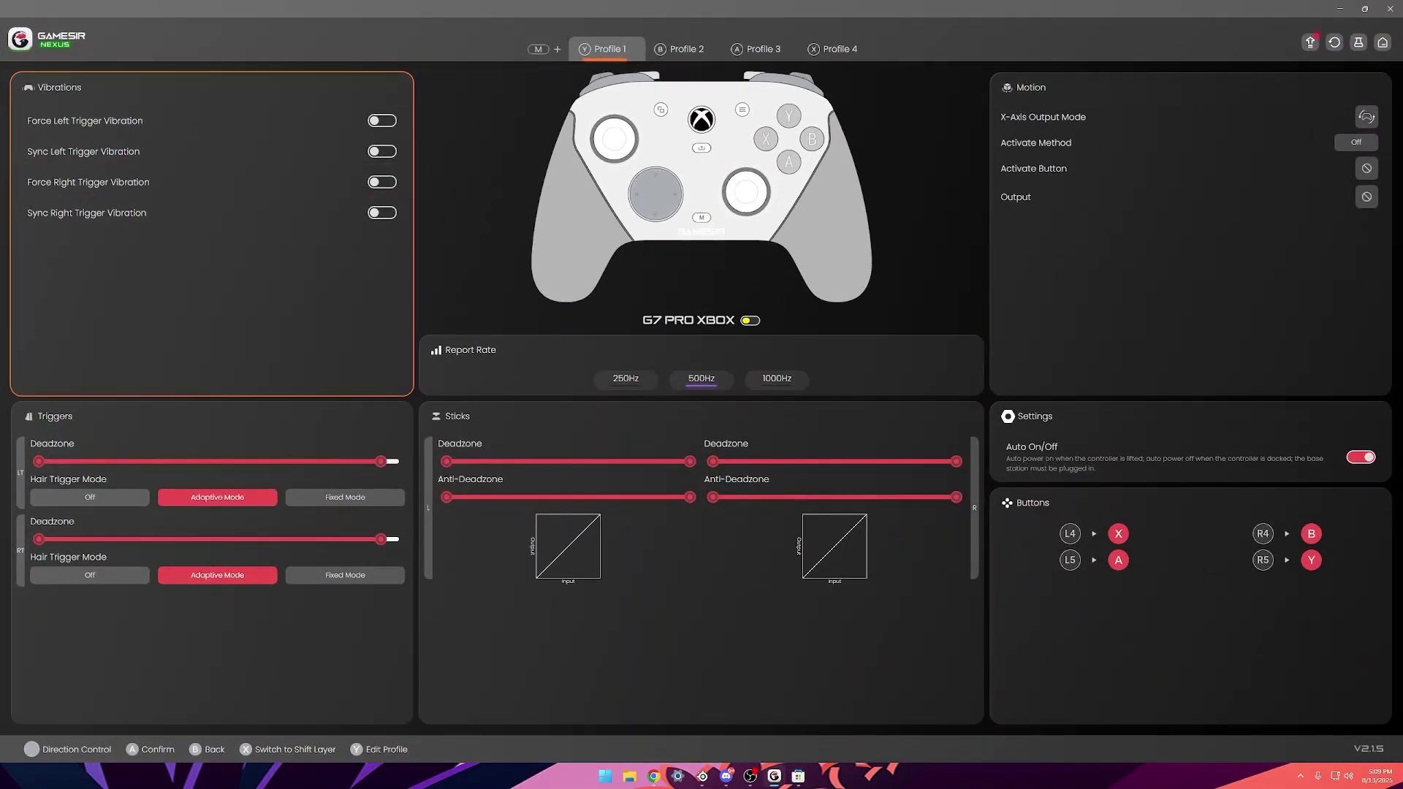
- Look over the Vibrations, Triggers and Settings sections of Profile 1's overview
{"action": "key", "text": "Right"}
{"action": "key", "text": "Left"}
{"action": "key", "text": "Down"}
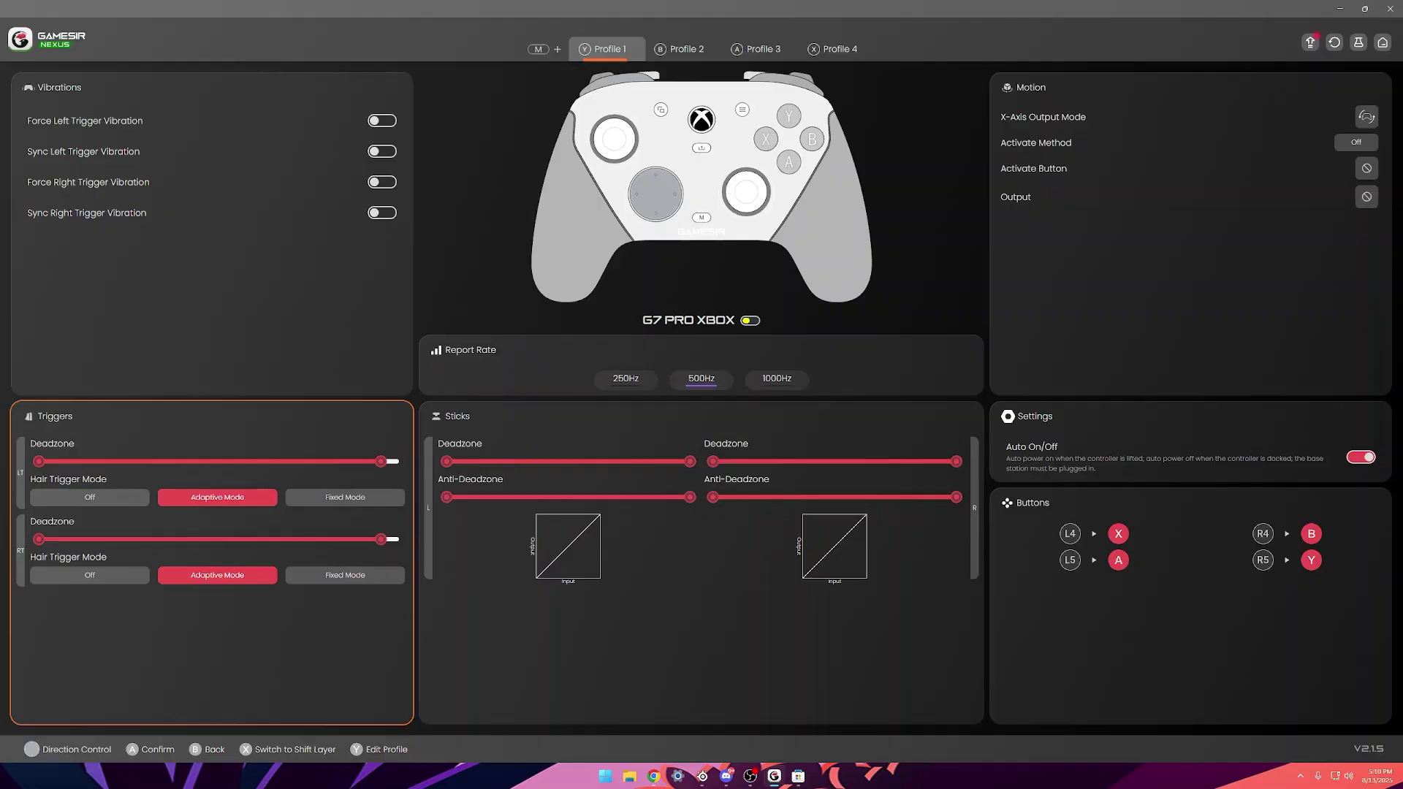
{"action": "key", "text": "Right"}
{"action": "key", "text": "Right"}
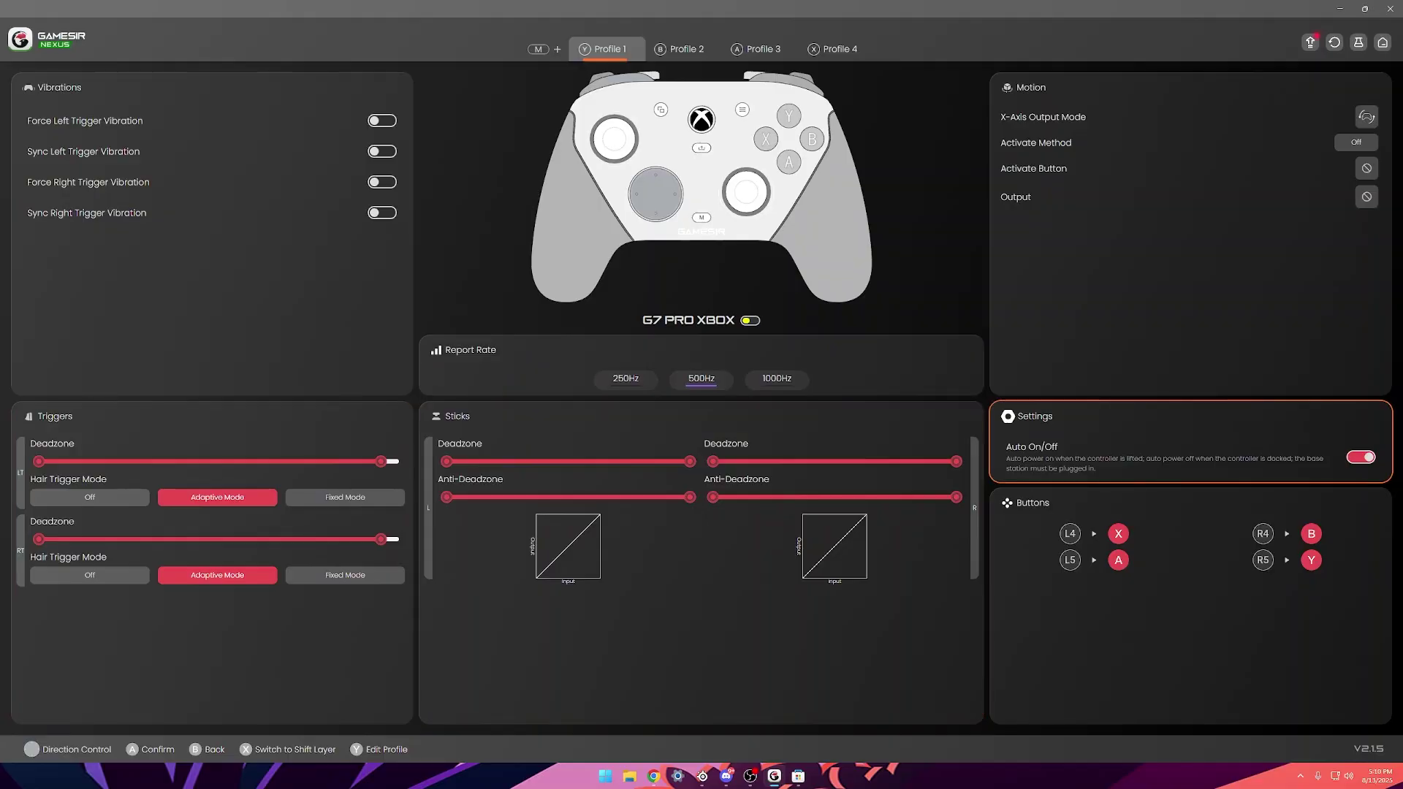
{"action": "key", "text": "Left"}
{"action": "key", "text": "Left"}
{"action": "key", "text": "Up"}
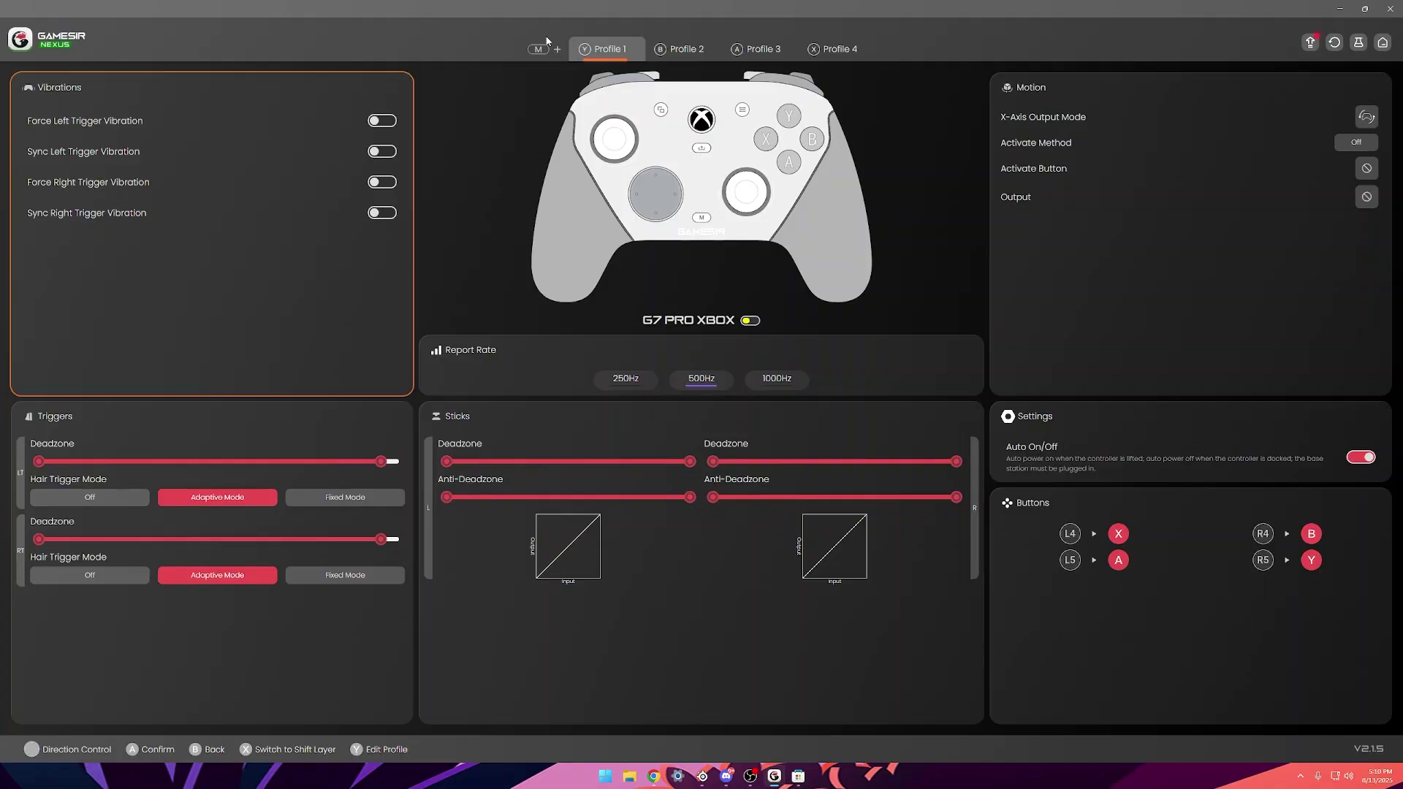
- Open Profile 1's vibration settings and enable Force Left Trigger Vibration and Force Right Trigger Vibration
{"action": "key", "text": "Return"}
{"action": "key", "text": "Down"}
{"action": "key", "text": "Down"}
{"action": "key", "text": "Down"}
{"action": "key", "text": "Down"}
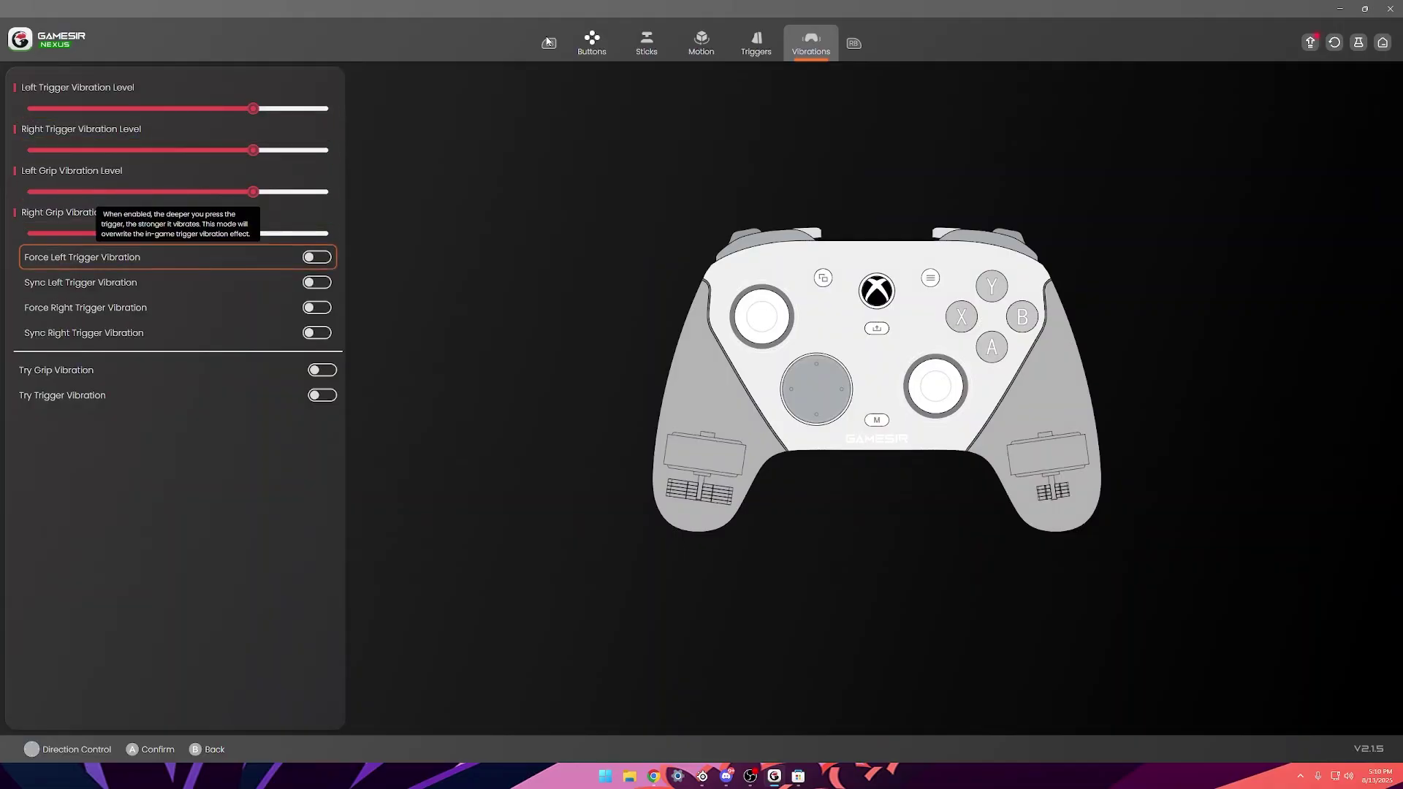
{"action": "key", "text": "Return"}
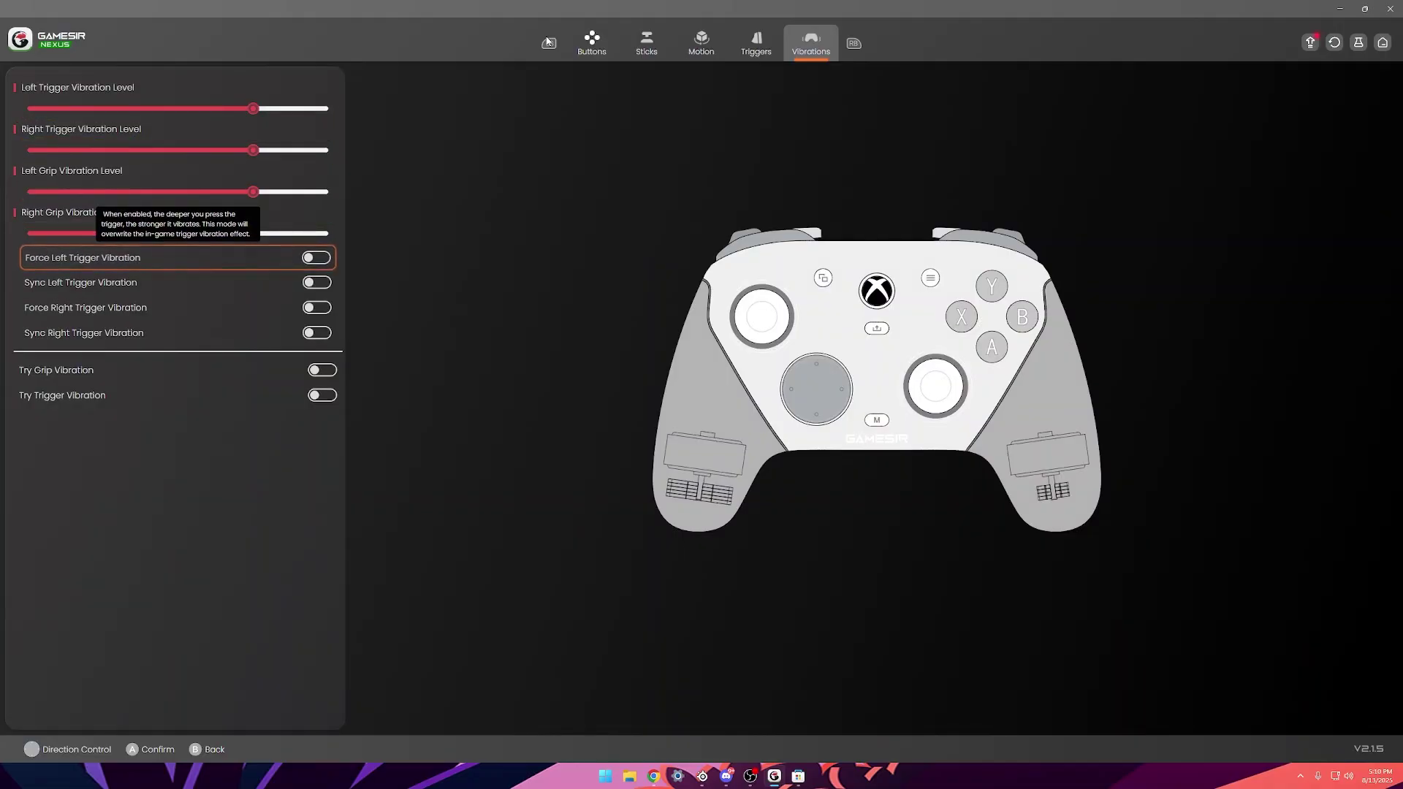
{"action": "key", "text": "Down"}
{"action": "key", "text": "Down"}
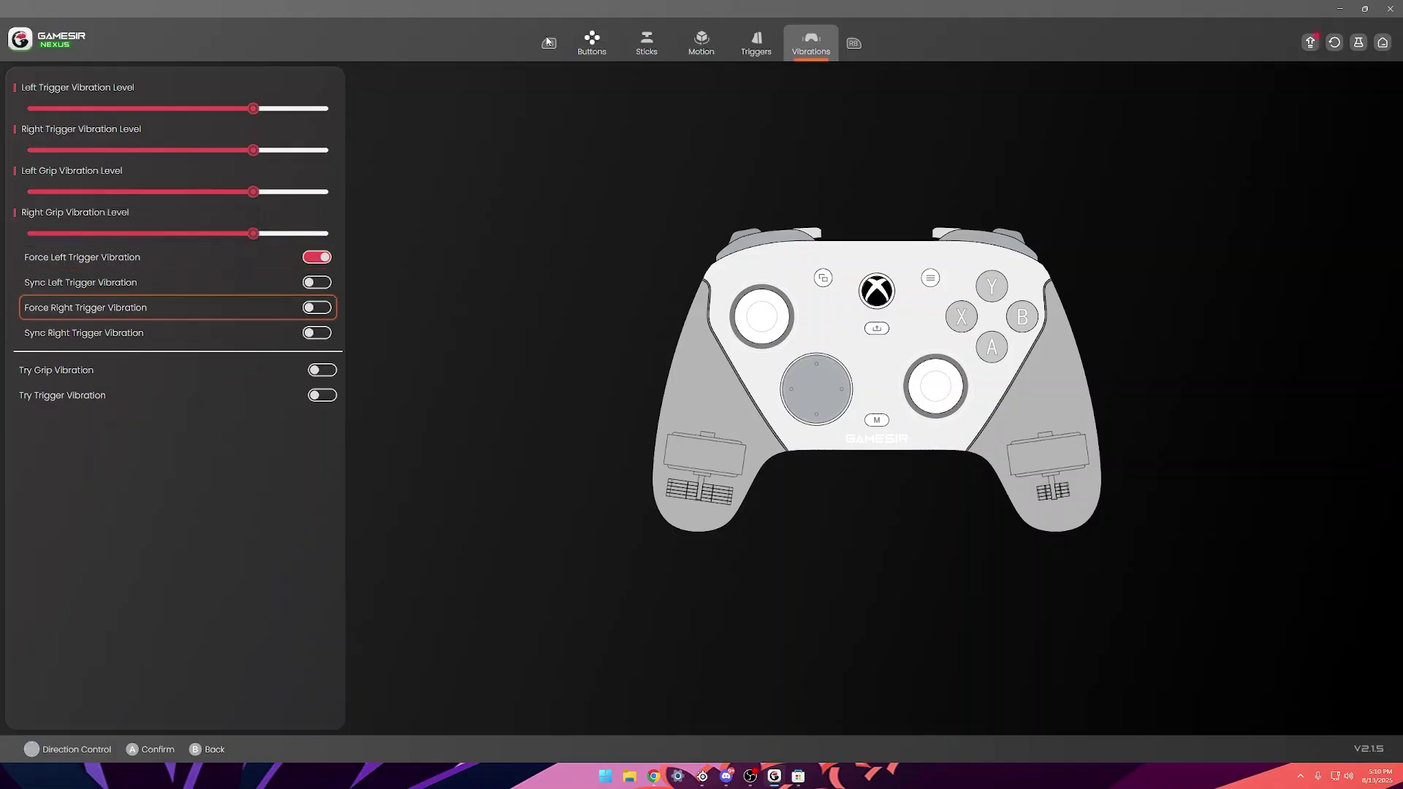
{"action": "key", "text": "Return"}
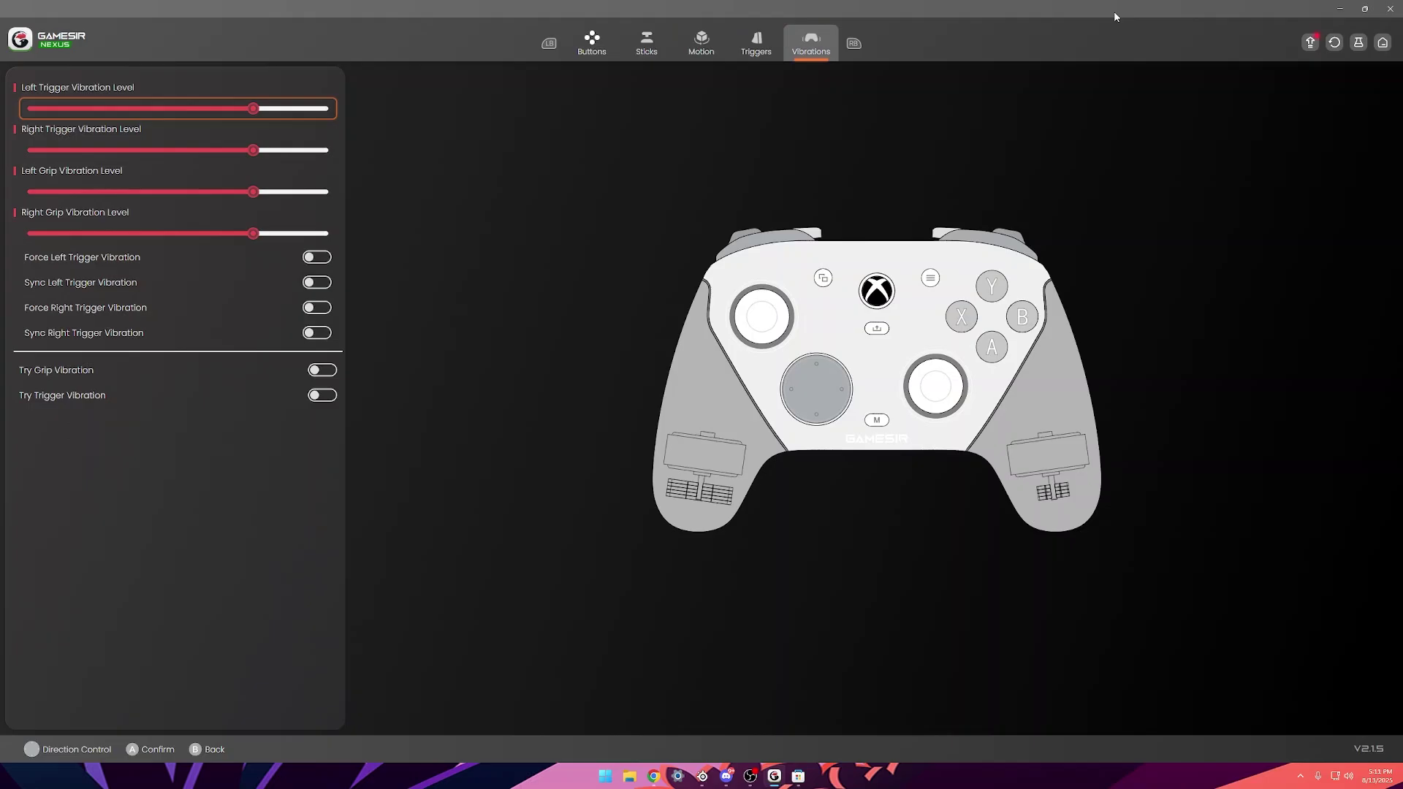
- Switch on forced vibration again for both the left and right triggers
{"action": "key", "text": "Down"}
{"action": "key", "text": "Down"}
{"action": "key", "text": "Down"}
{"action": "key", "text": "Down"}
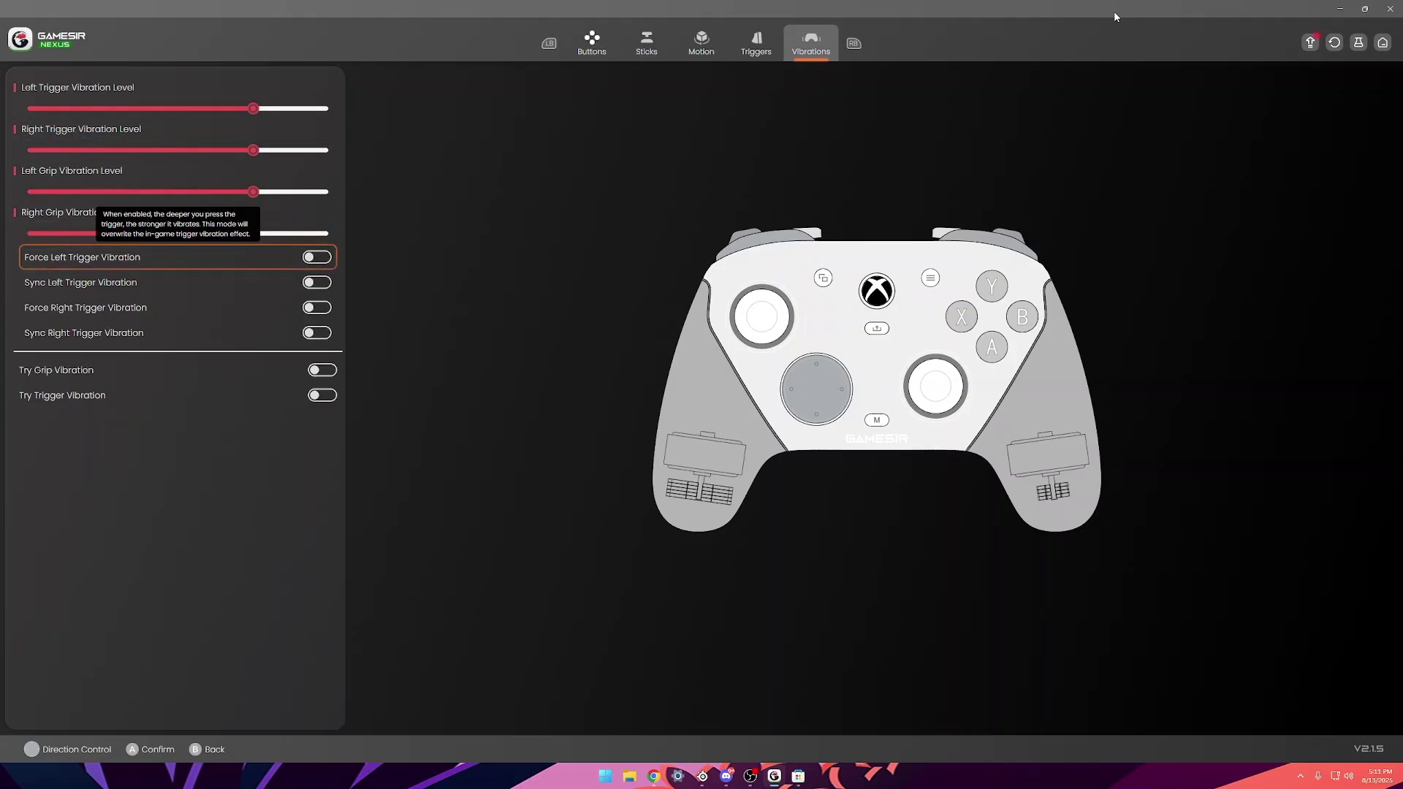
{"action": "key", "text": "Return"}
{"action": "key", "text": "Down"}
{"action": "key", "text": "Down"}
{"action": "key", "text": "Return"}
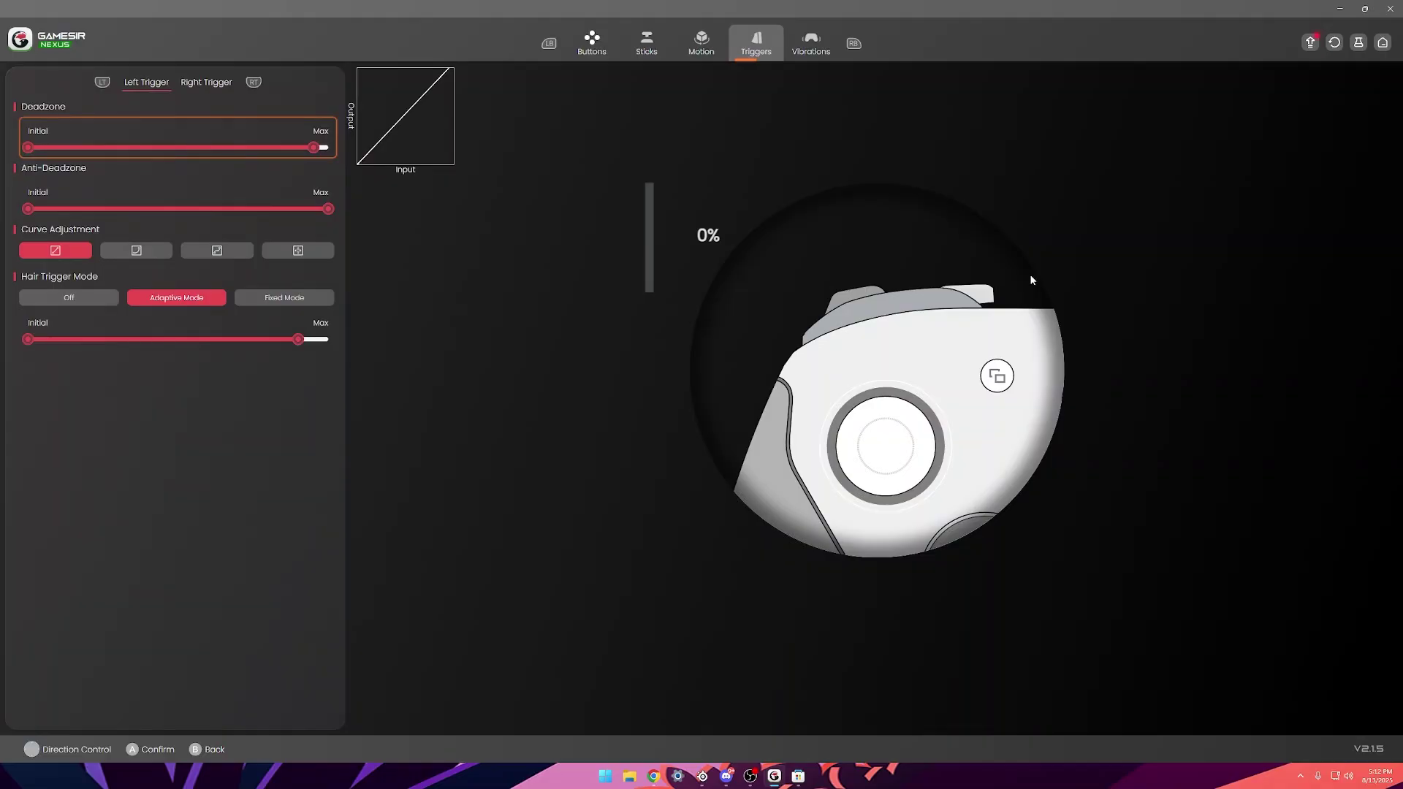
- Examine the left trigger's deadzone and anti-deadzone settings
{"action": "key", "text": "Down"}
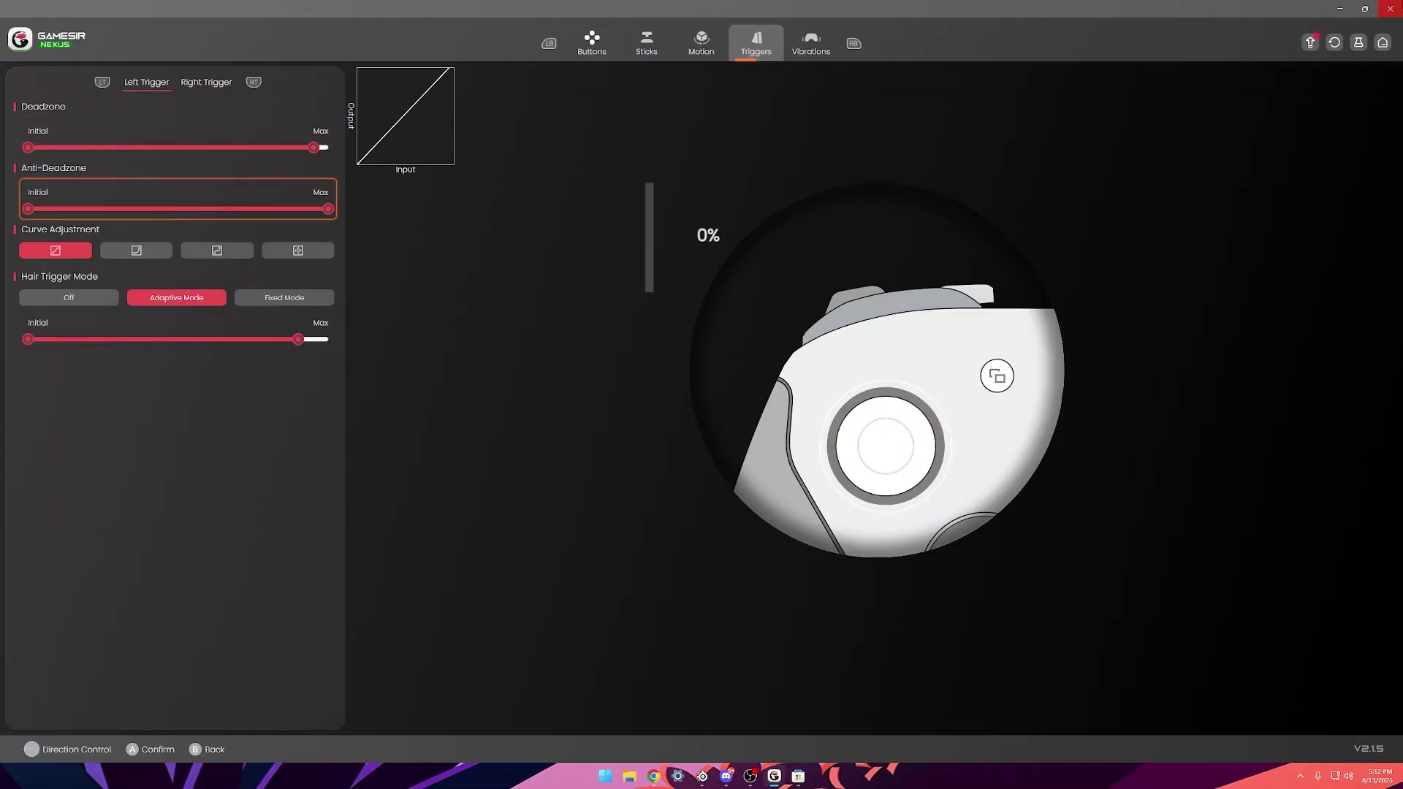
{"action": "key", "text": "Up"}
{"action": "key", "text": "Down"}
{"action": "key", "text": "Up"}
{"action": "key", "text": "Down"}
{"action": "key", "text": "Down"}
{"action": "key", "text": "Up"}
{"action": "key", "text": "Up"}
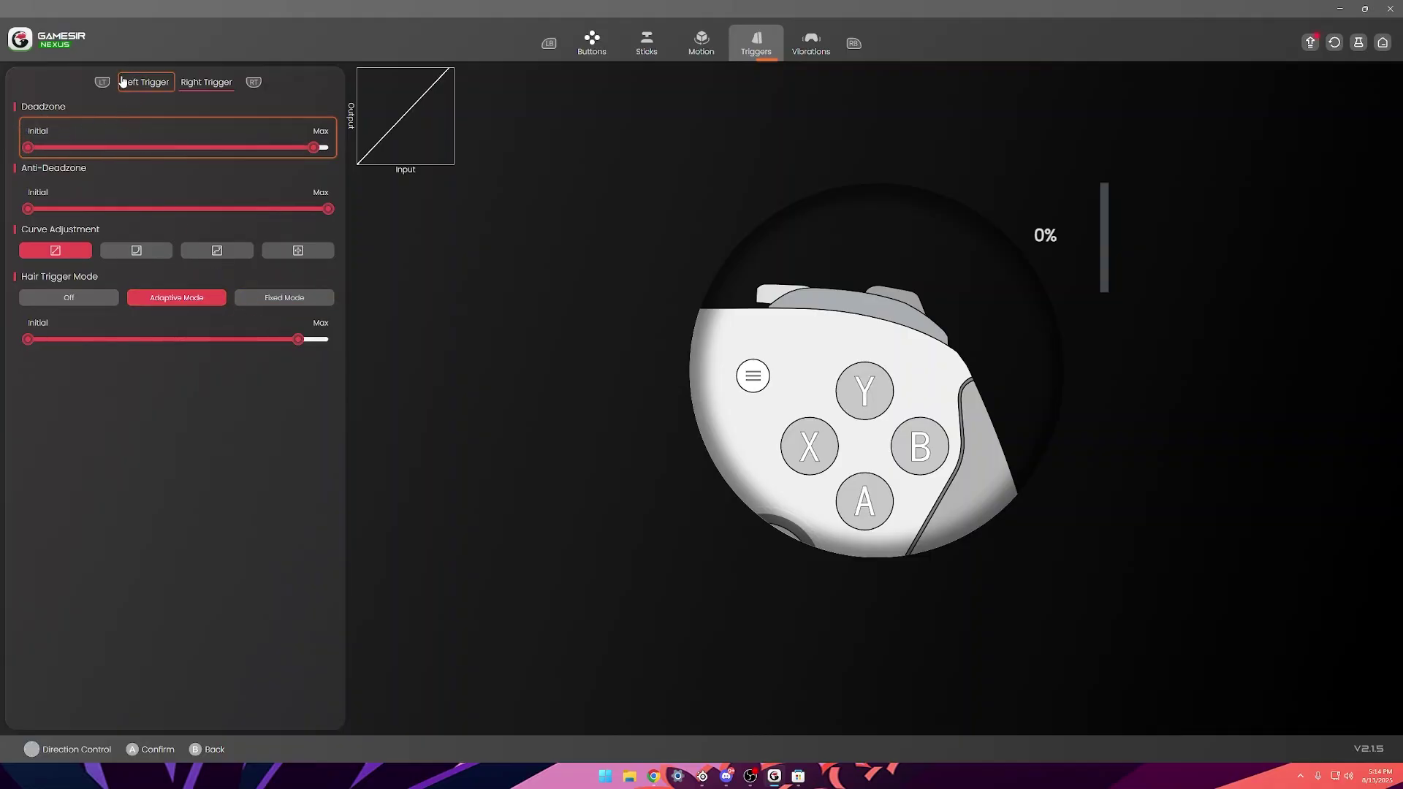
{"action": "left_click", "coordinate": [149, 83]}
{"action": "left_click", "coordinate": [28, 149]}
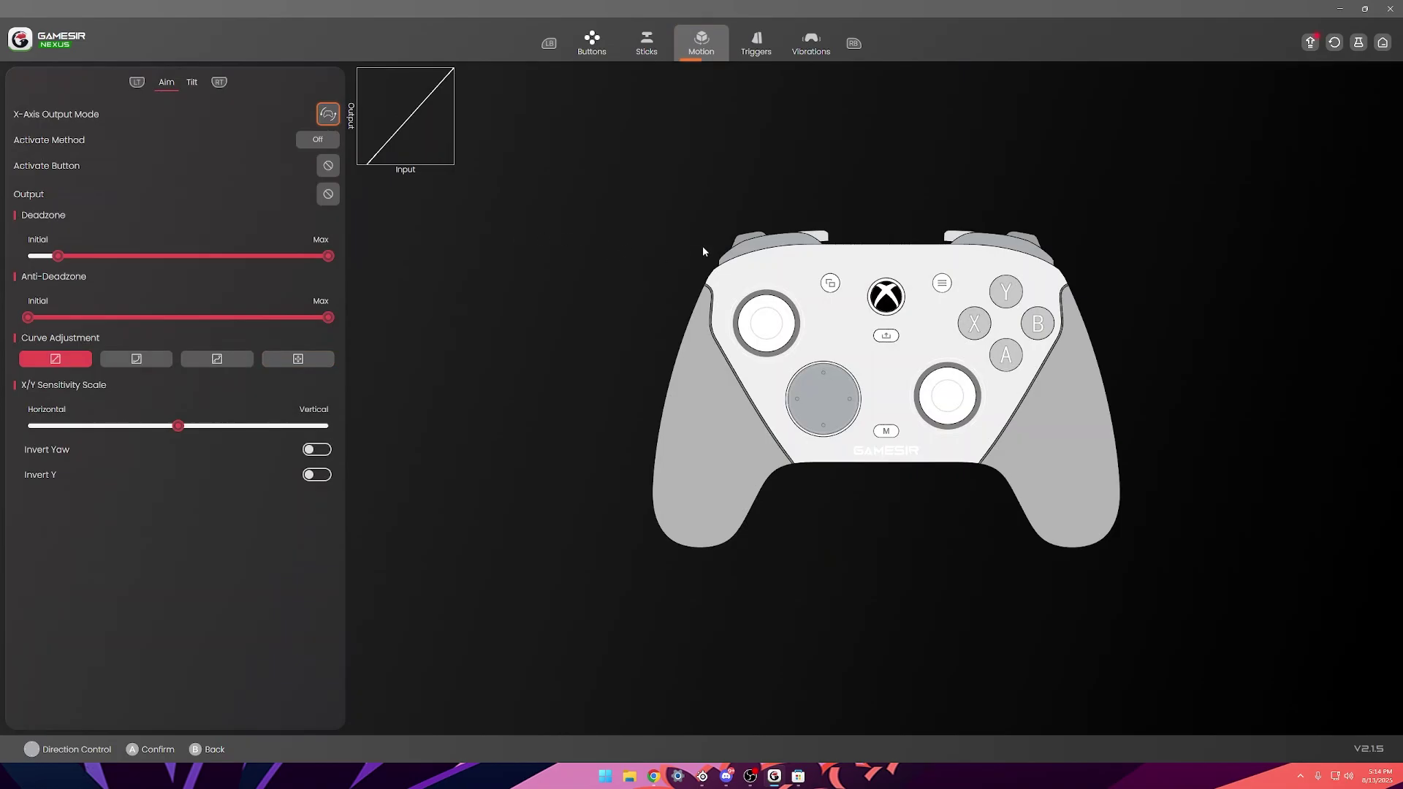
- Open the stick settings and set the left stick's initial deadzone to 1
{"action": "left_click", "coordinate": [649, 43]}
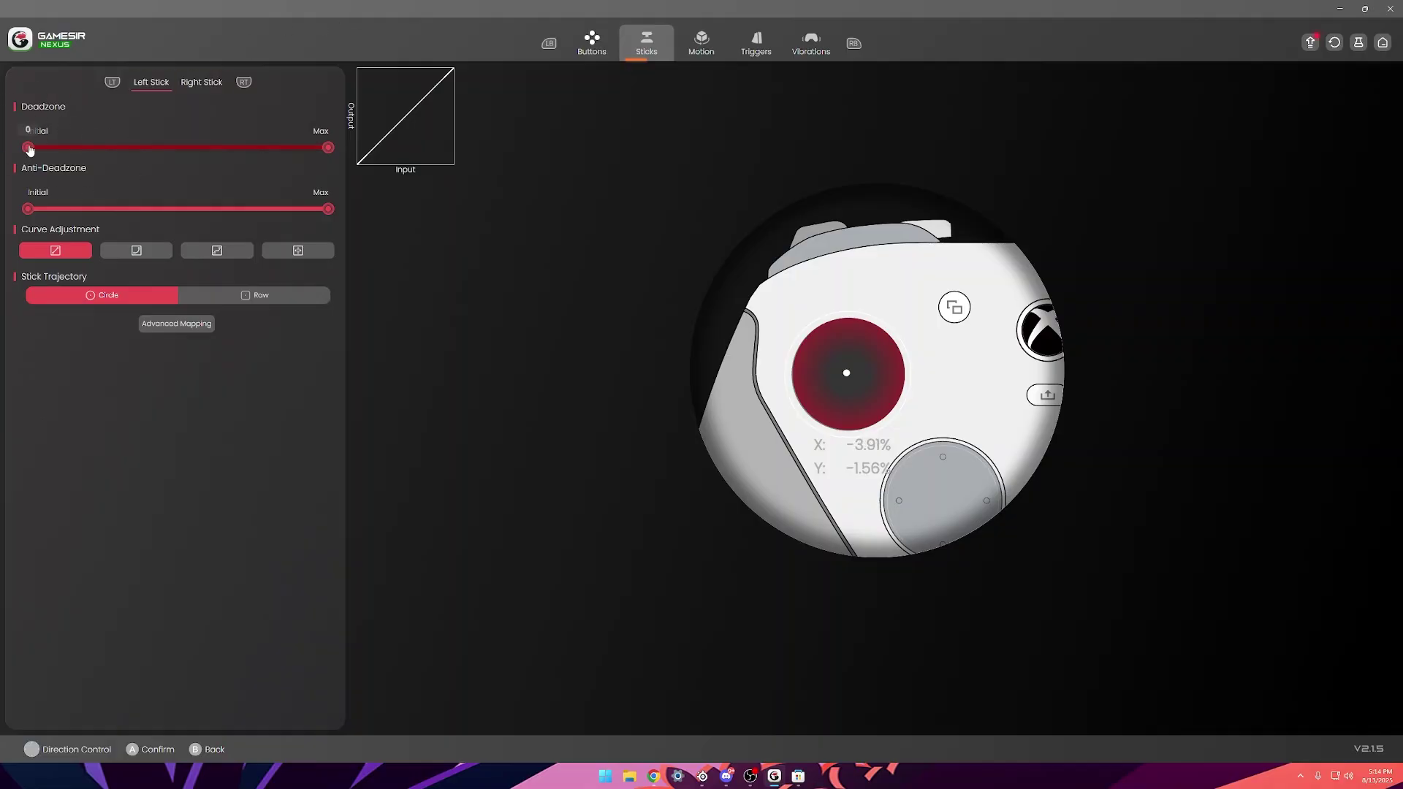
{"action": "mouse_move", "coordinate": [27, 152]}
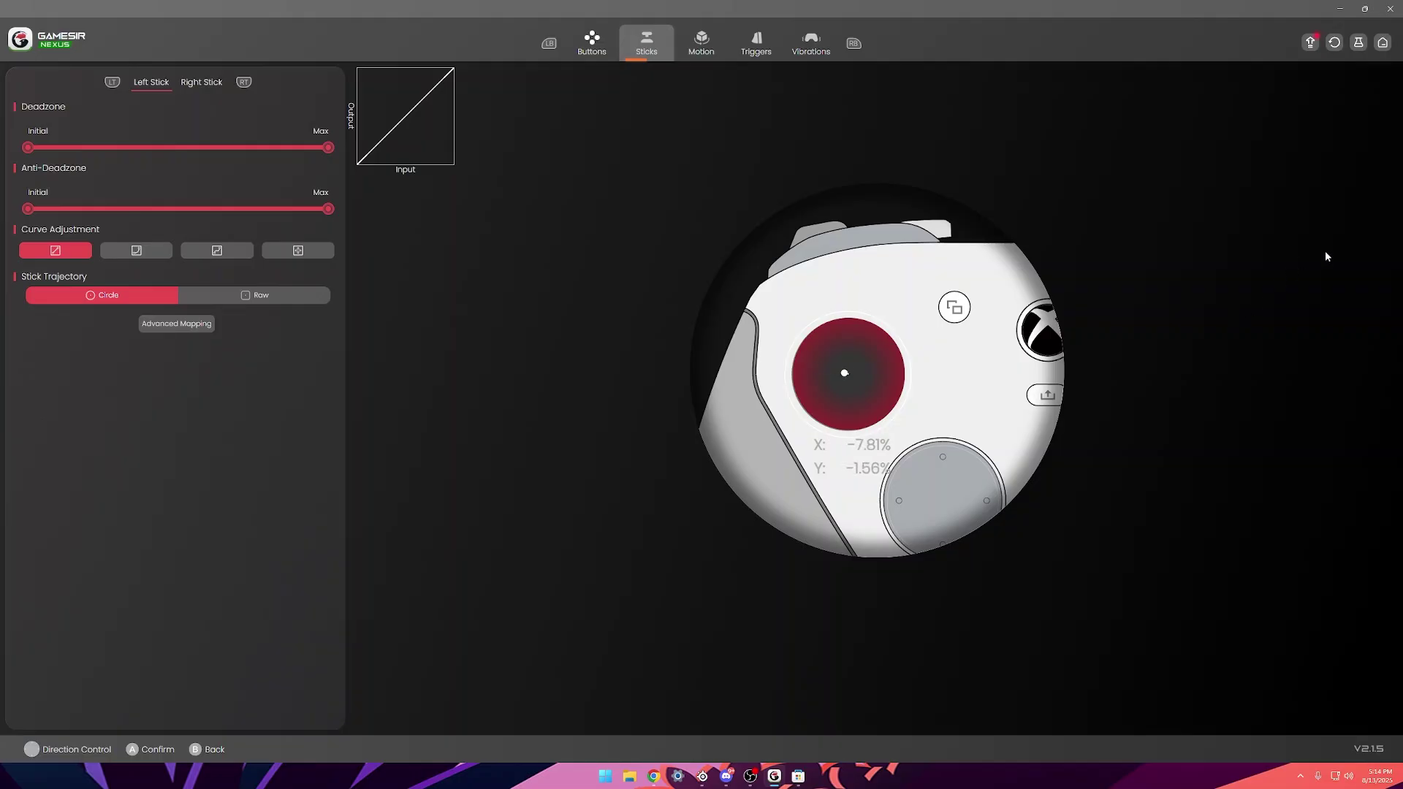
{"action": "key", "text": "Down"}
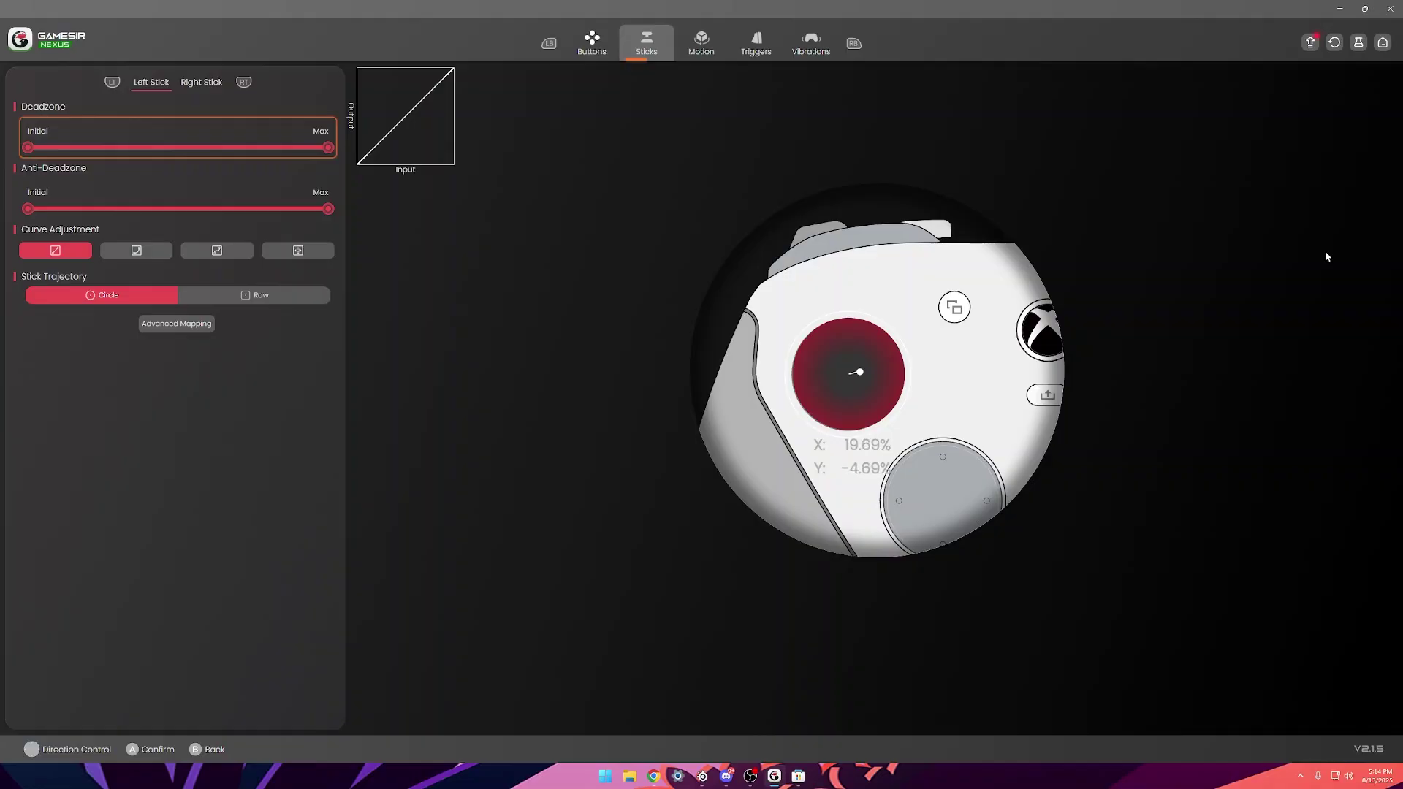
{"action": "key", "text": "Up"}
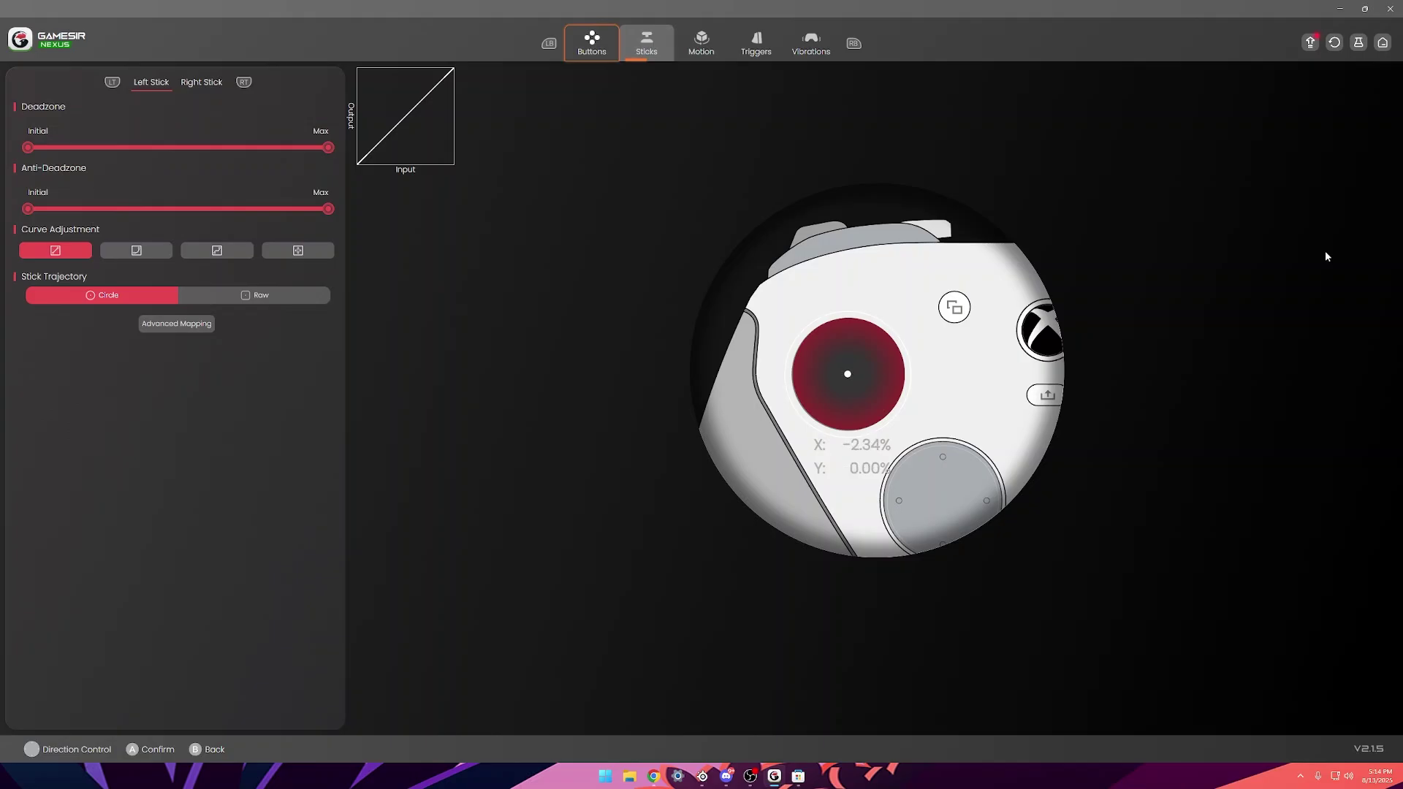
{"action": "key", "text": "Down"}
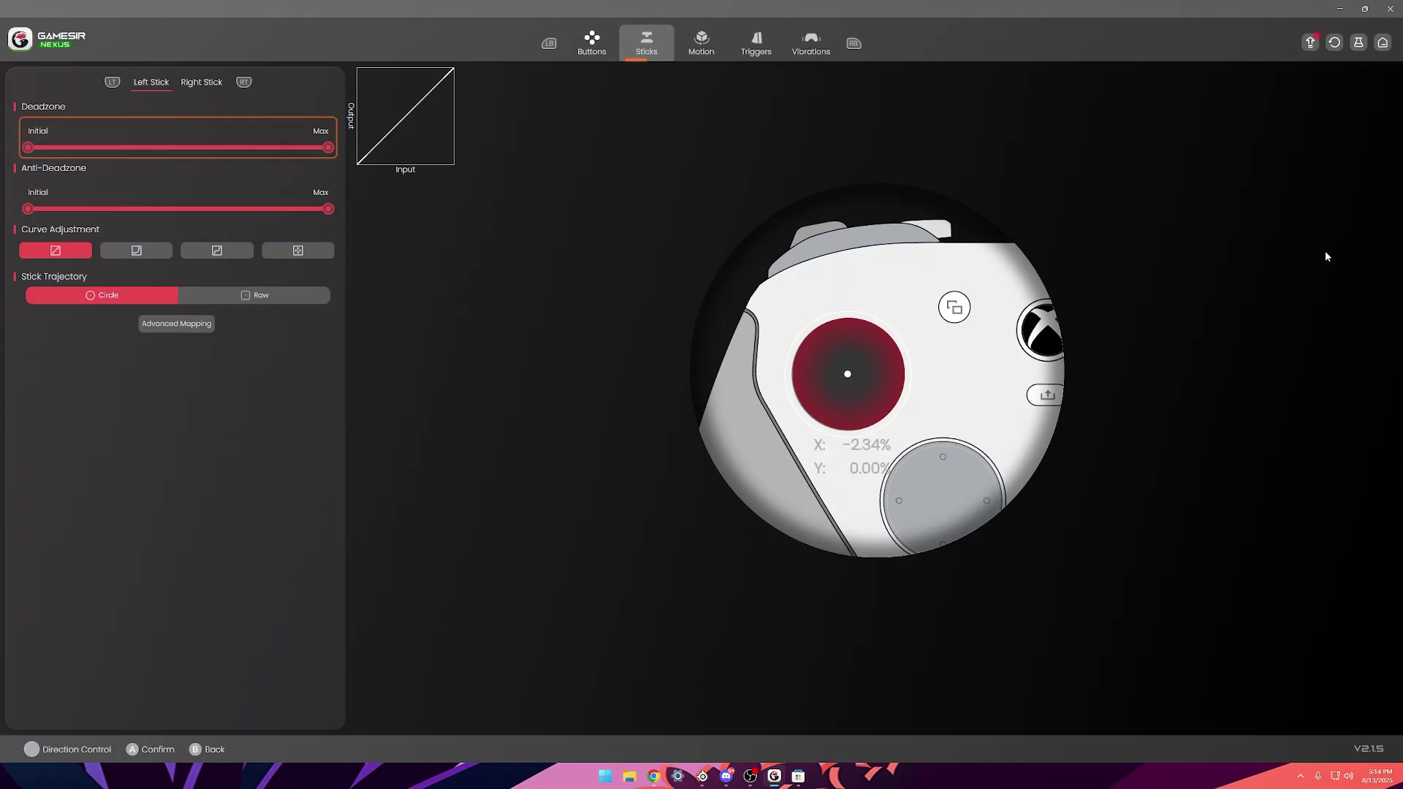
{"action": "key", "text": "Return"}
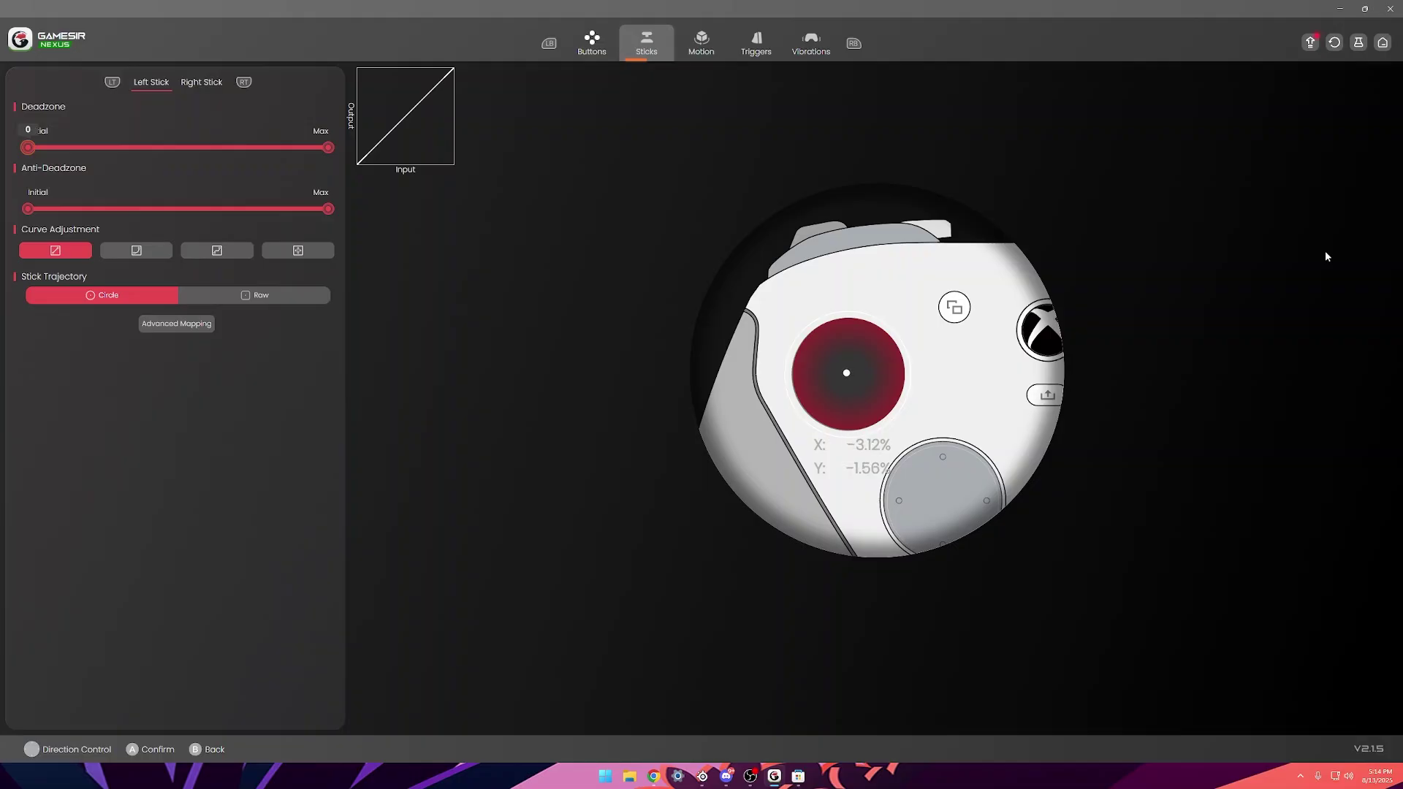
{"action": "key", "text": "Right"}
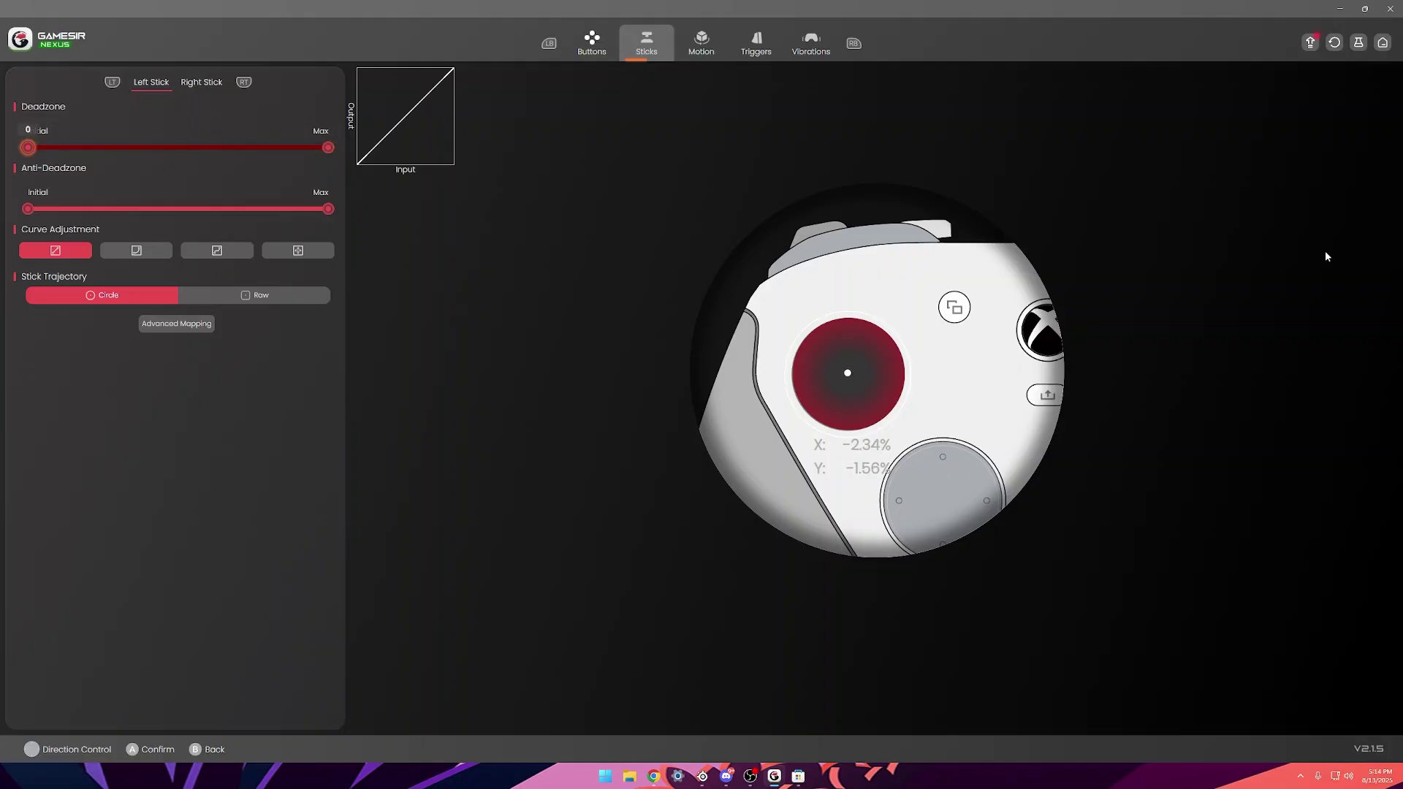
{"action": "key", "text": "Return"}
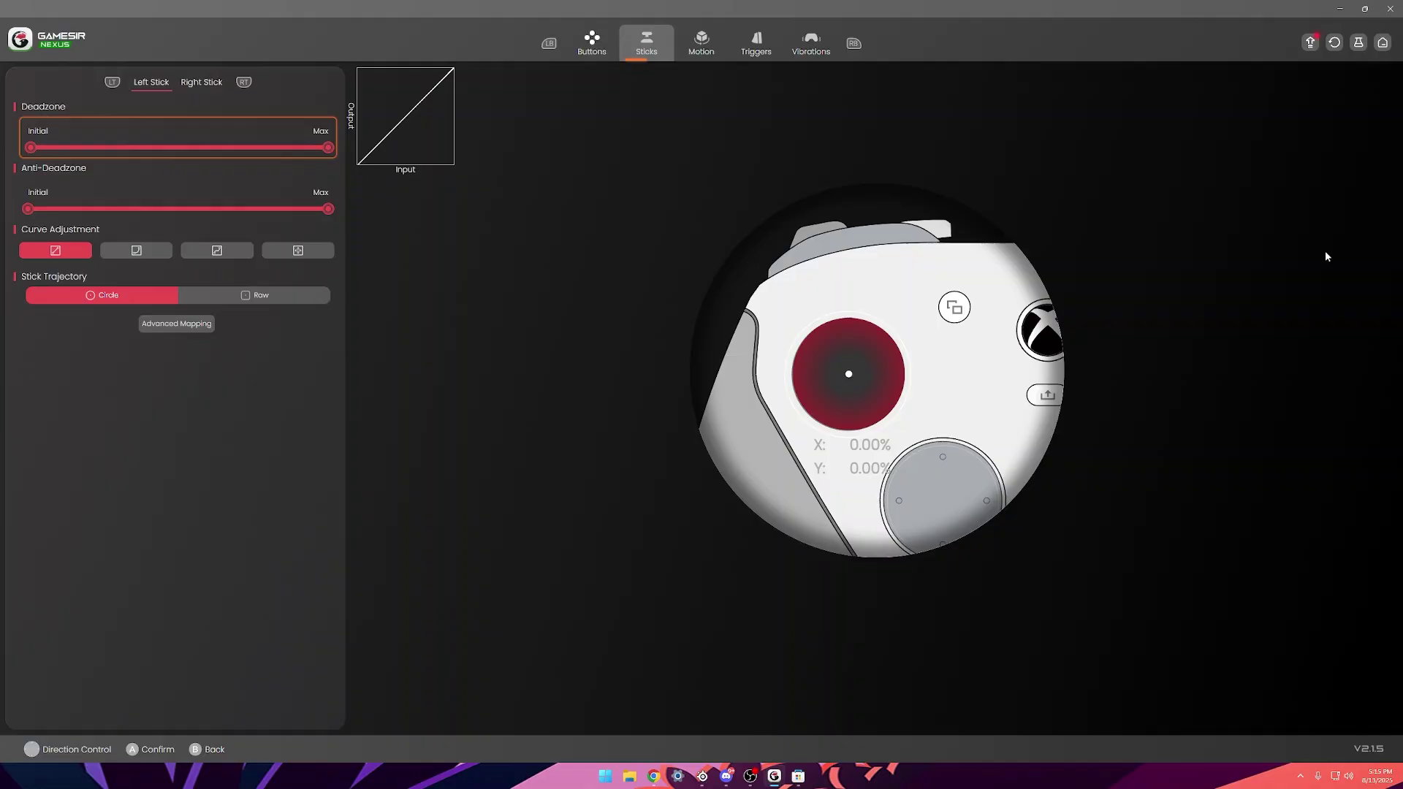
- Review the left stick's deadzone and anti-deadzone settings and the right stick's deadzone
{"action": "key", "text": "Down"}
{"action": "key", "text": "Up"}
{"action": "key", "text": "Up"}
{"action": "key", "text": "Down"}
{"action": "key", "text": "Down"}
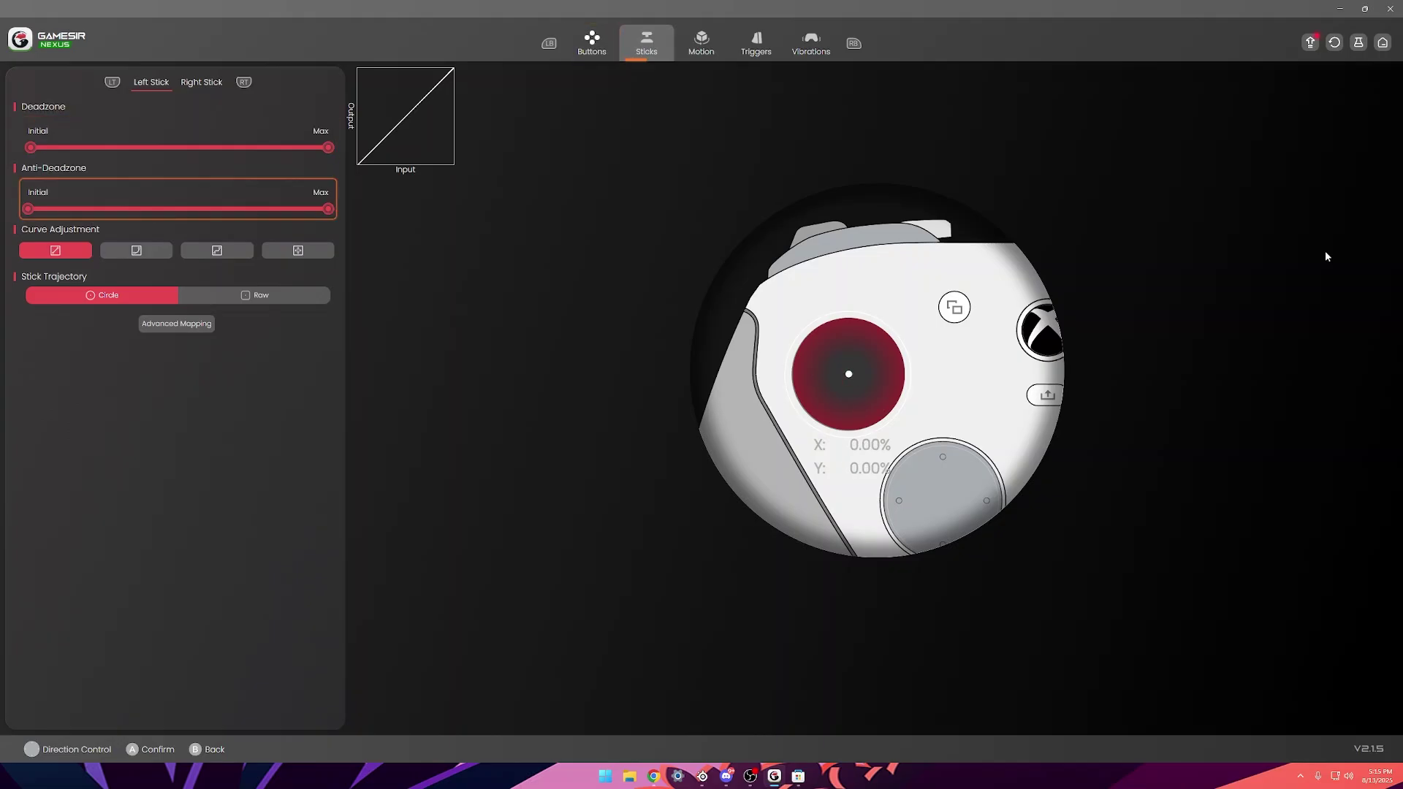
{"action": "key", "text": "Up"}
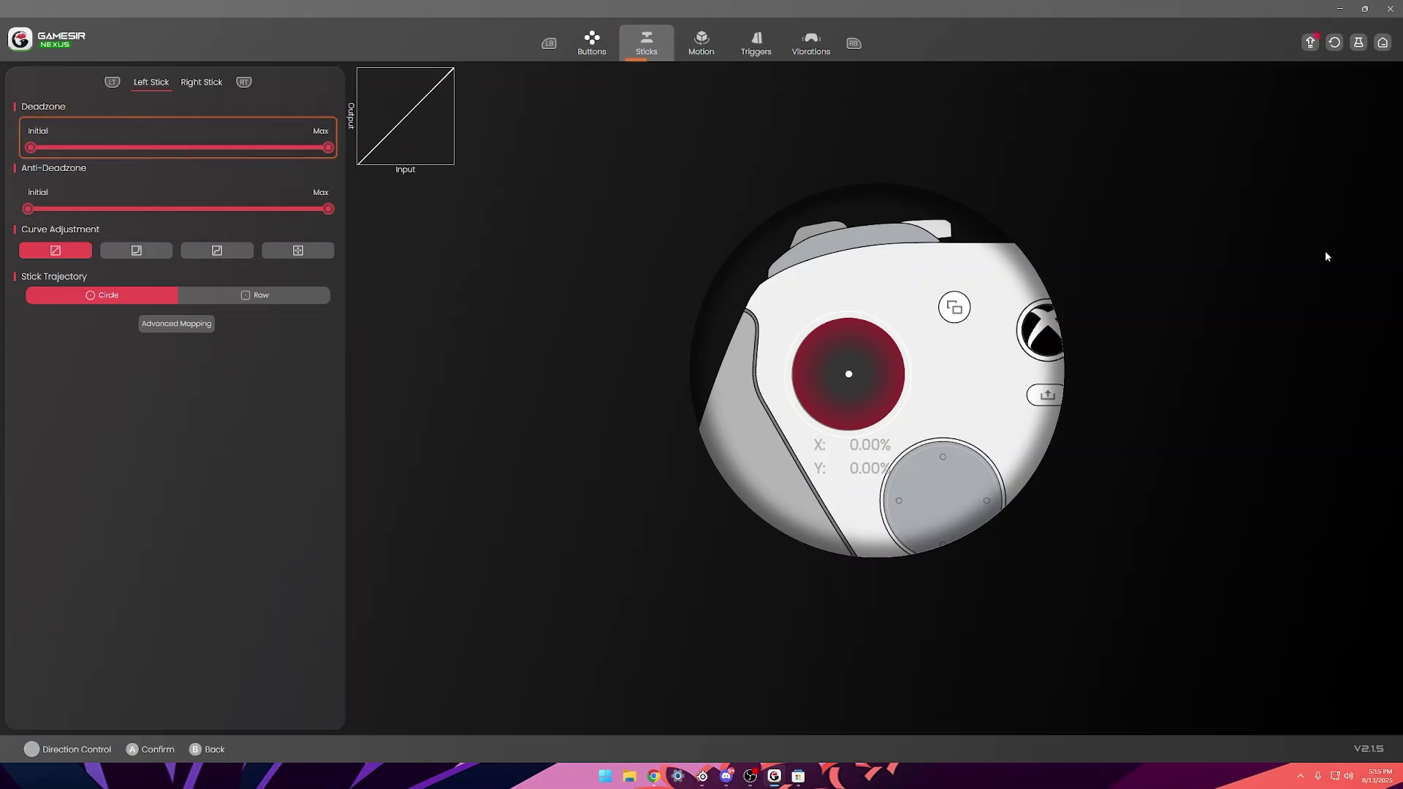
{"action": "key", "text": "Return"}
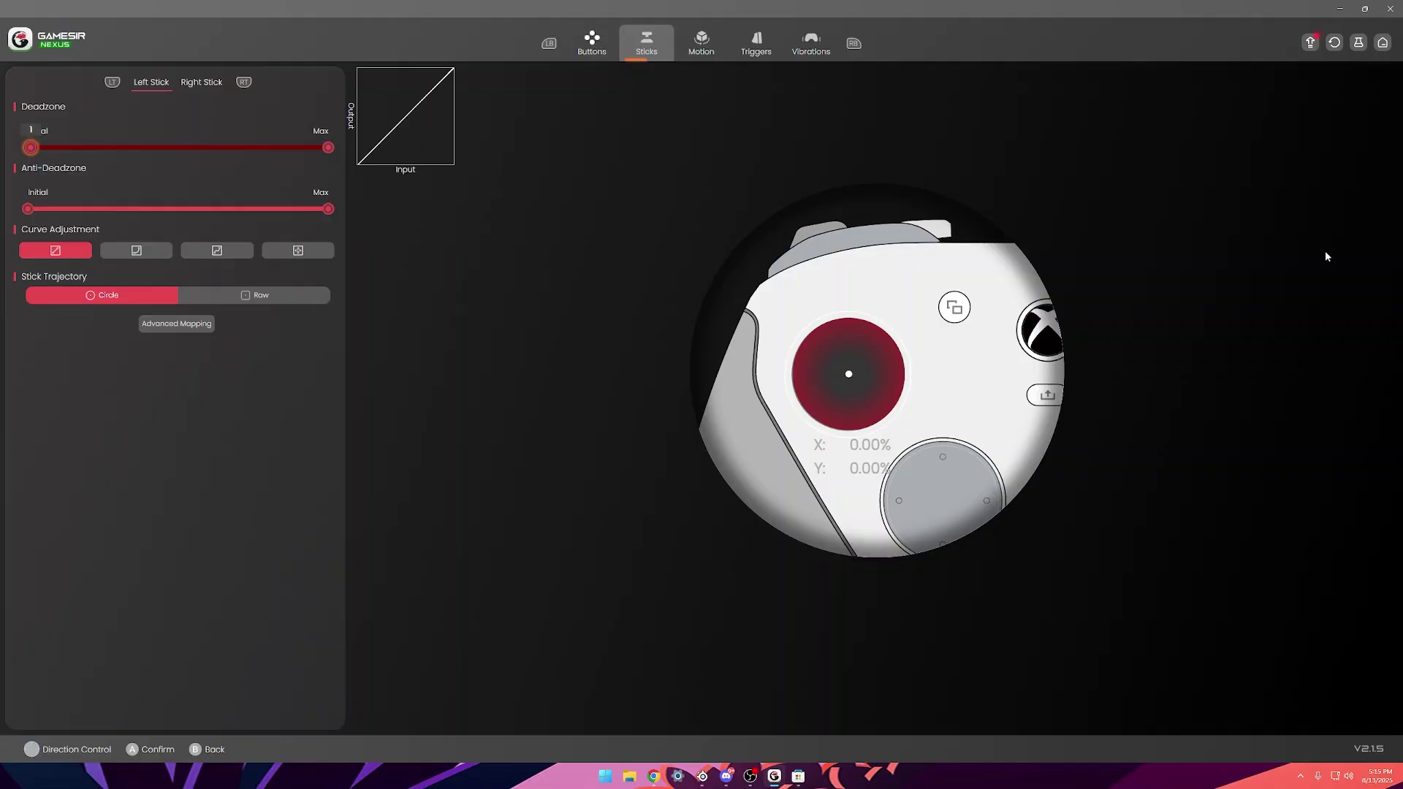
{"action": "key", "text": "Right"}
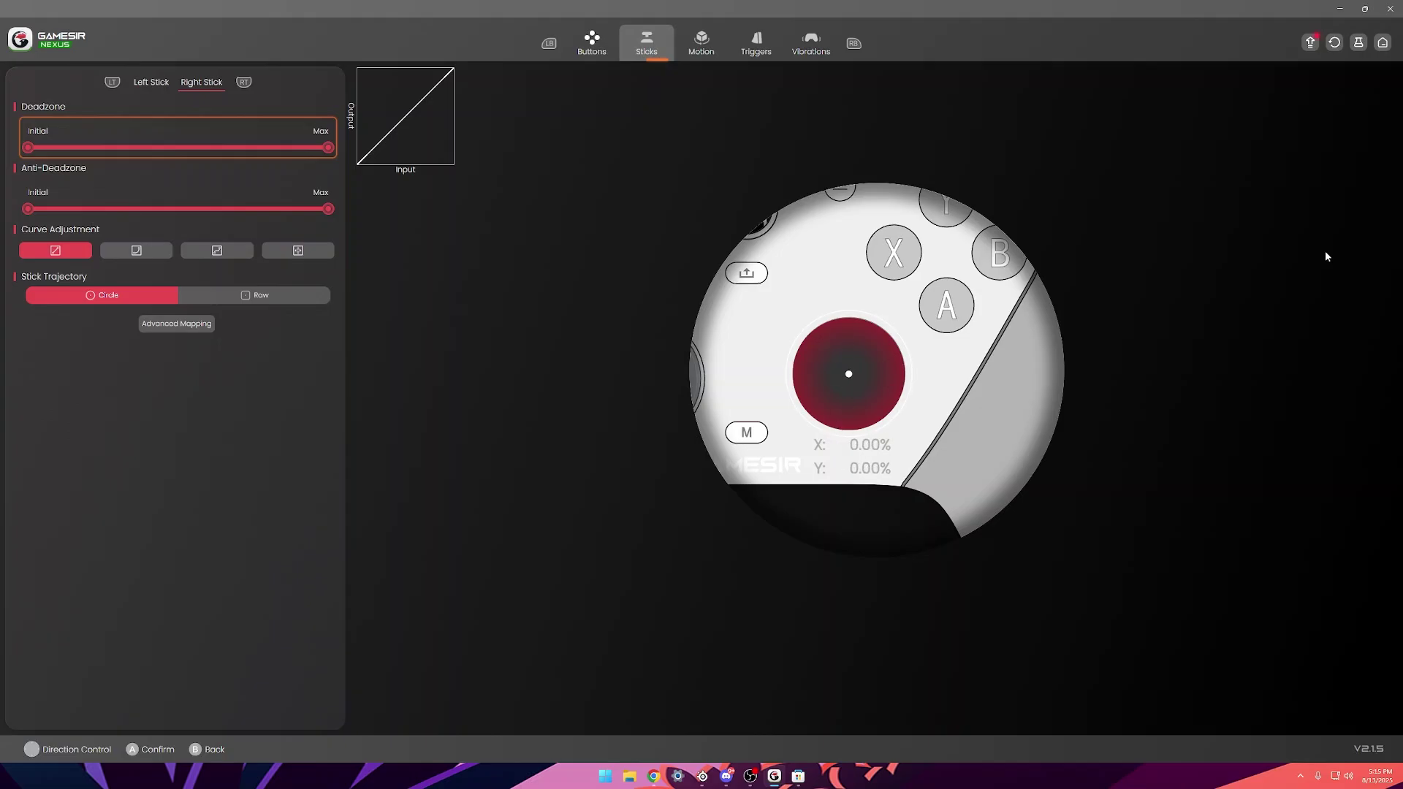
{"action": "key", "text": "Return"}
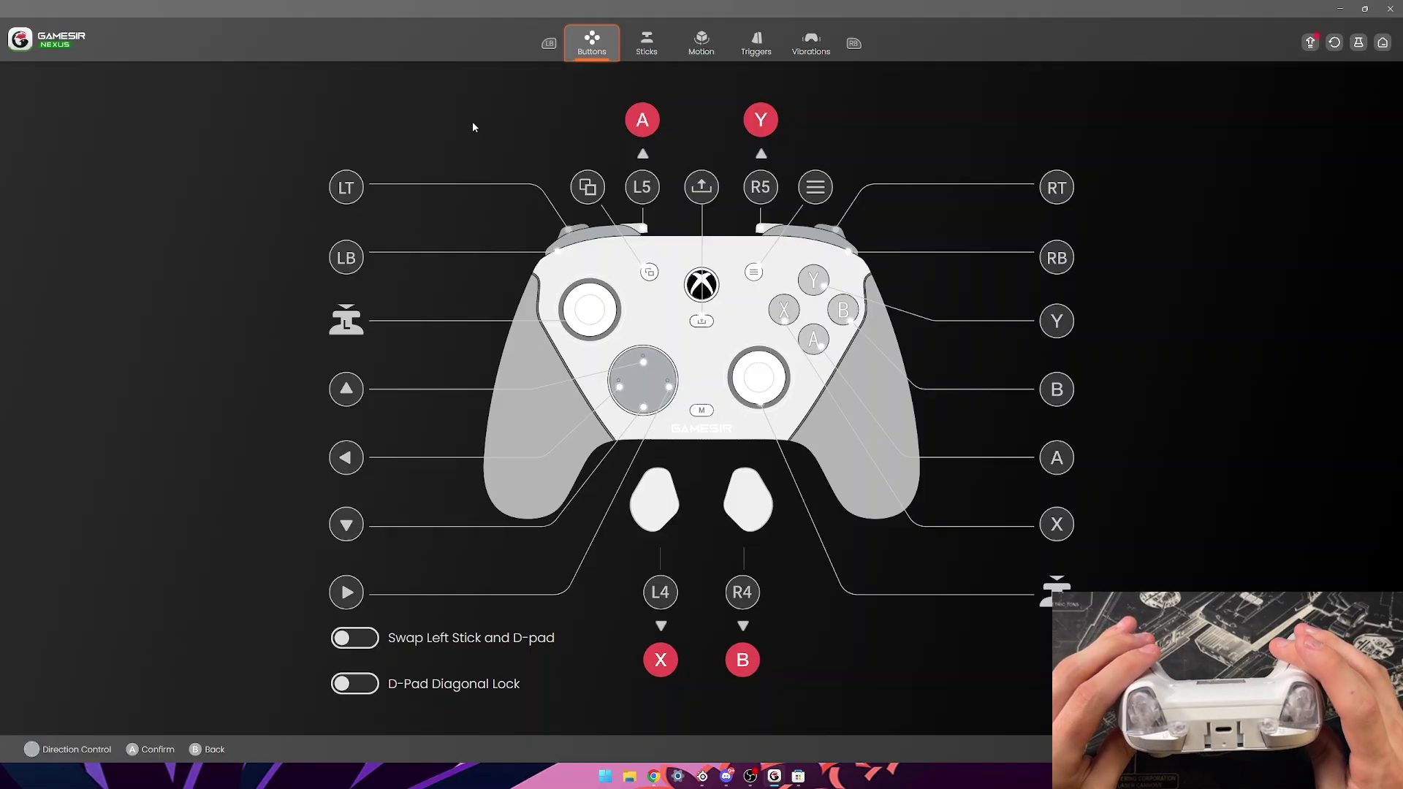
- Set the controller's report rate to 1000Hz from the Profile 1 overview
{"action": "key", "text": "Right"}
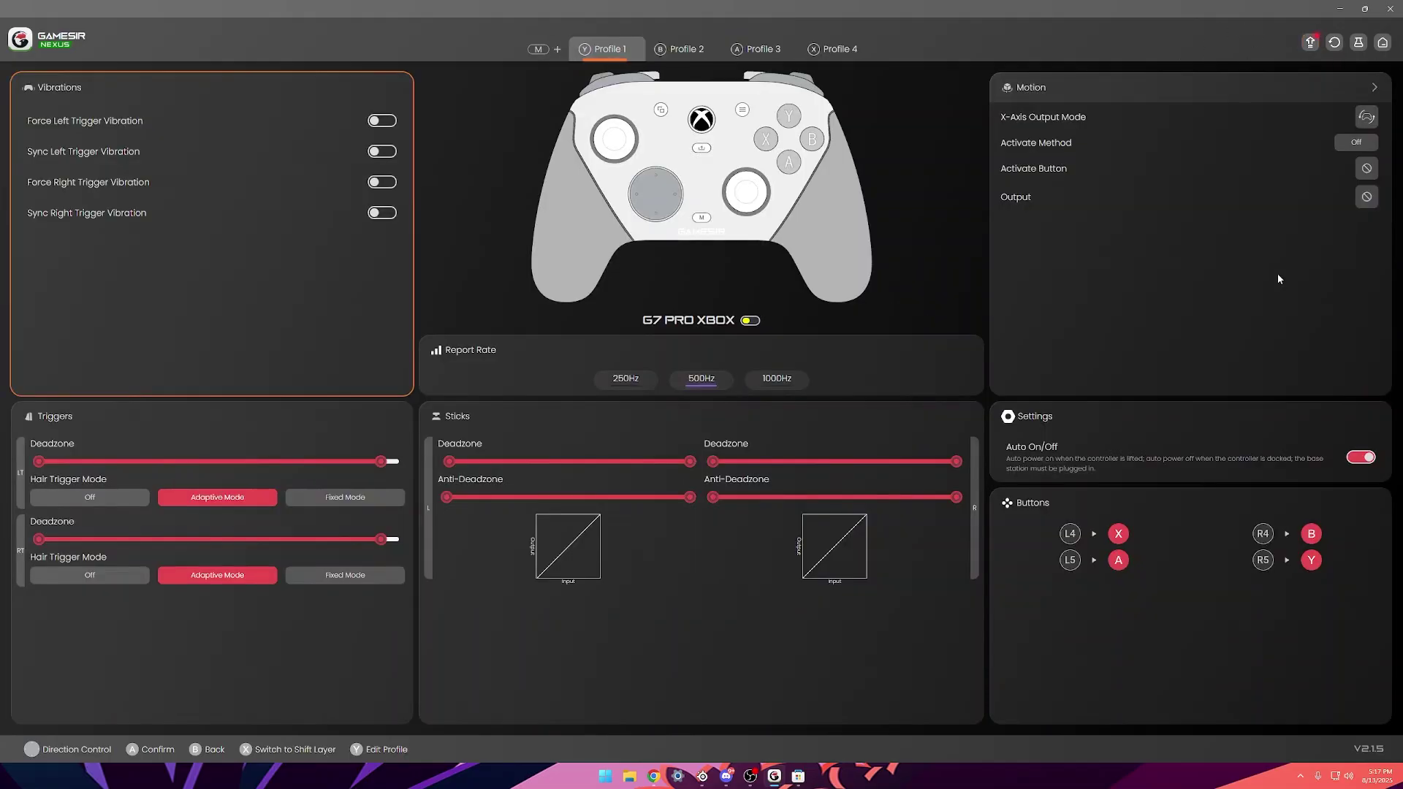
{"action": "key", "text": "Right"}
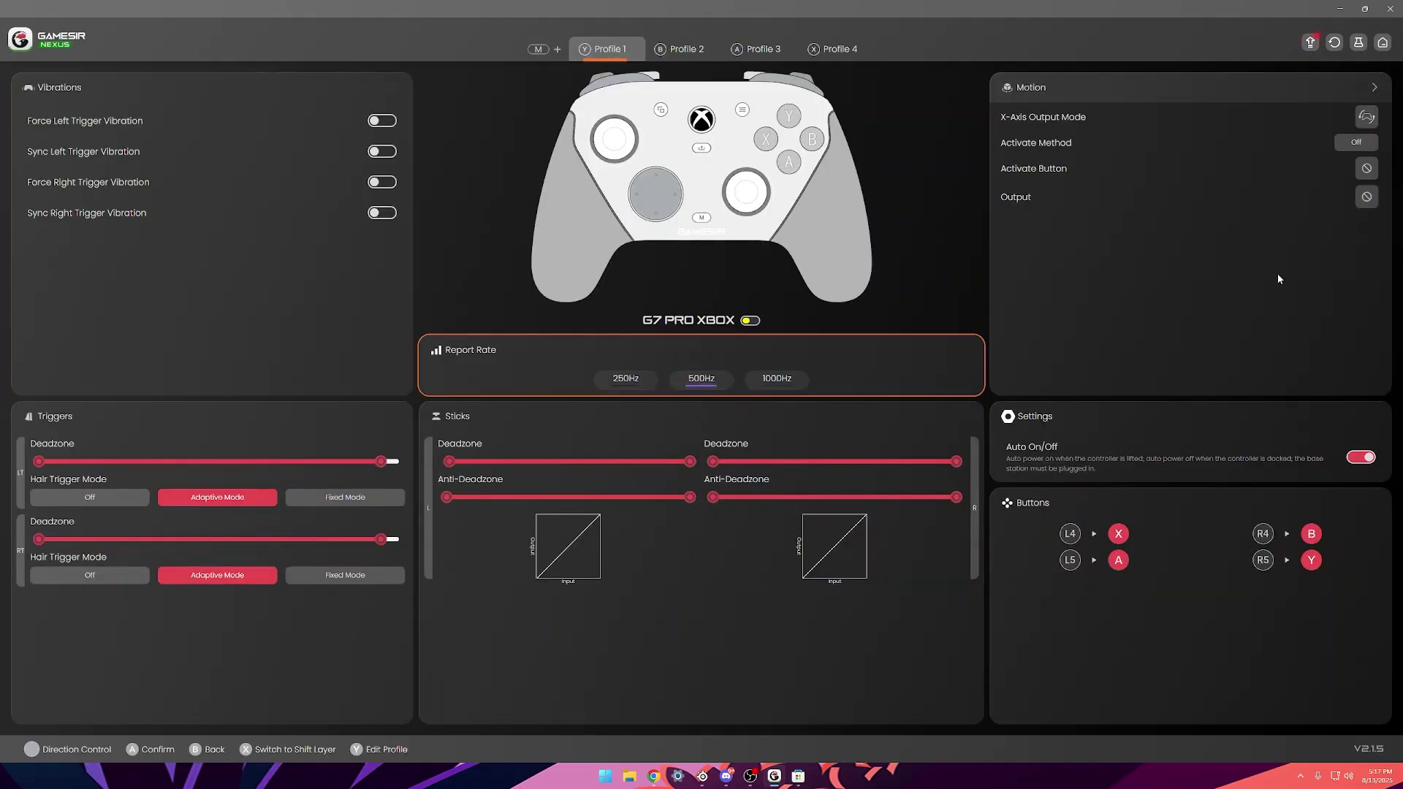
{"action": "key", "text": "Left"}
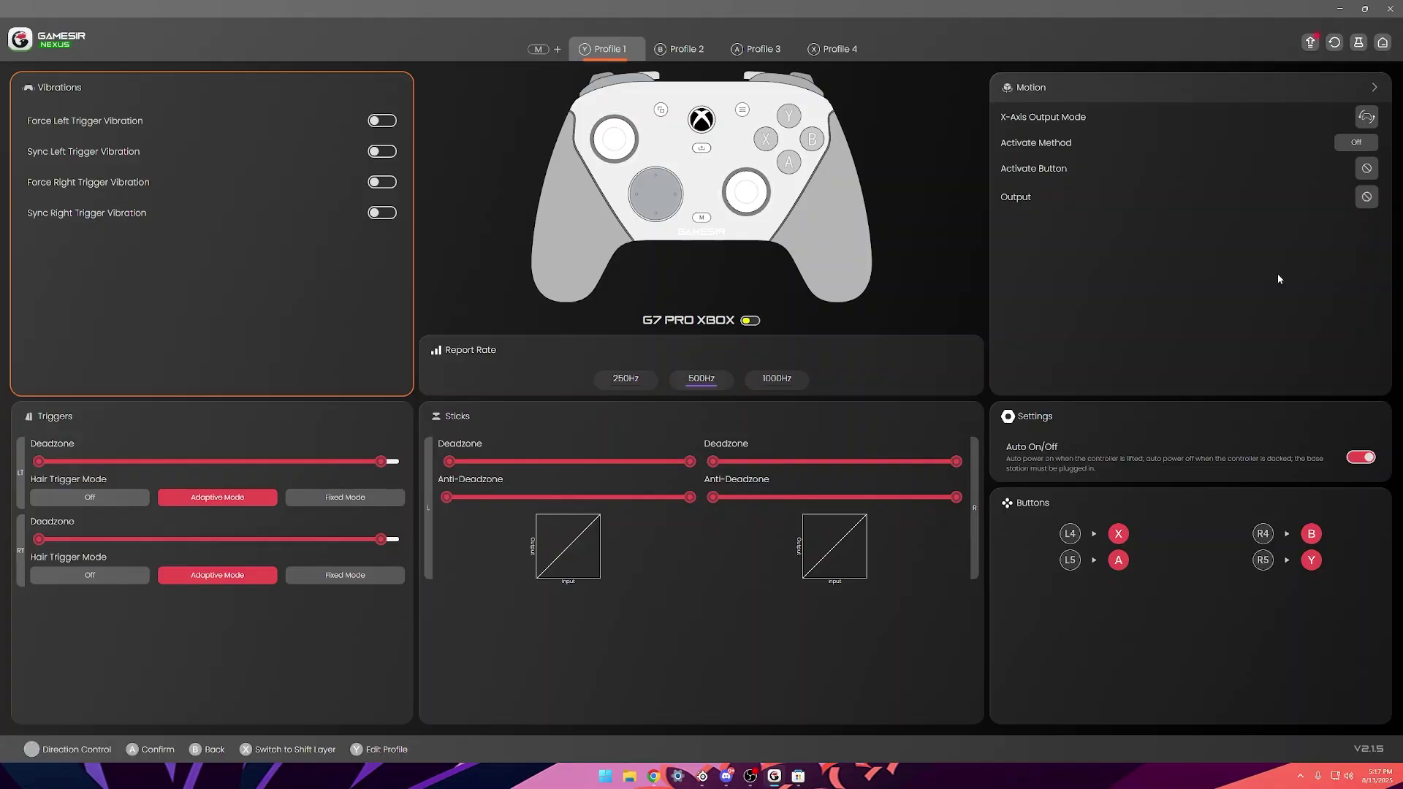
{"action": "key", "text": "Right"}
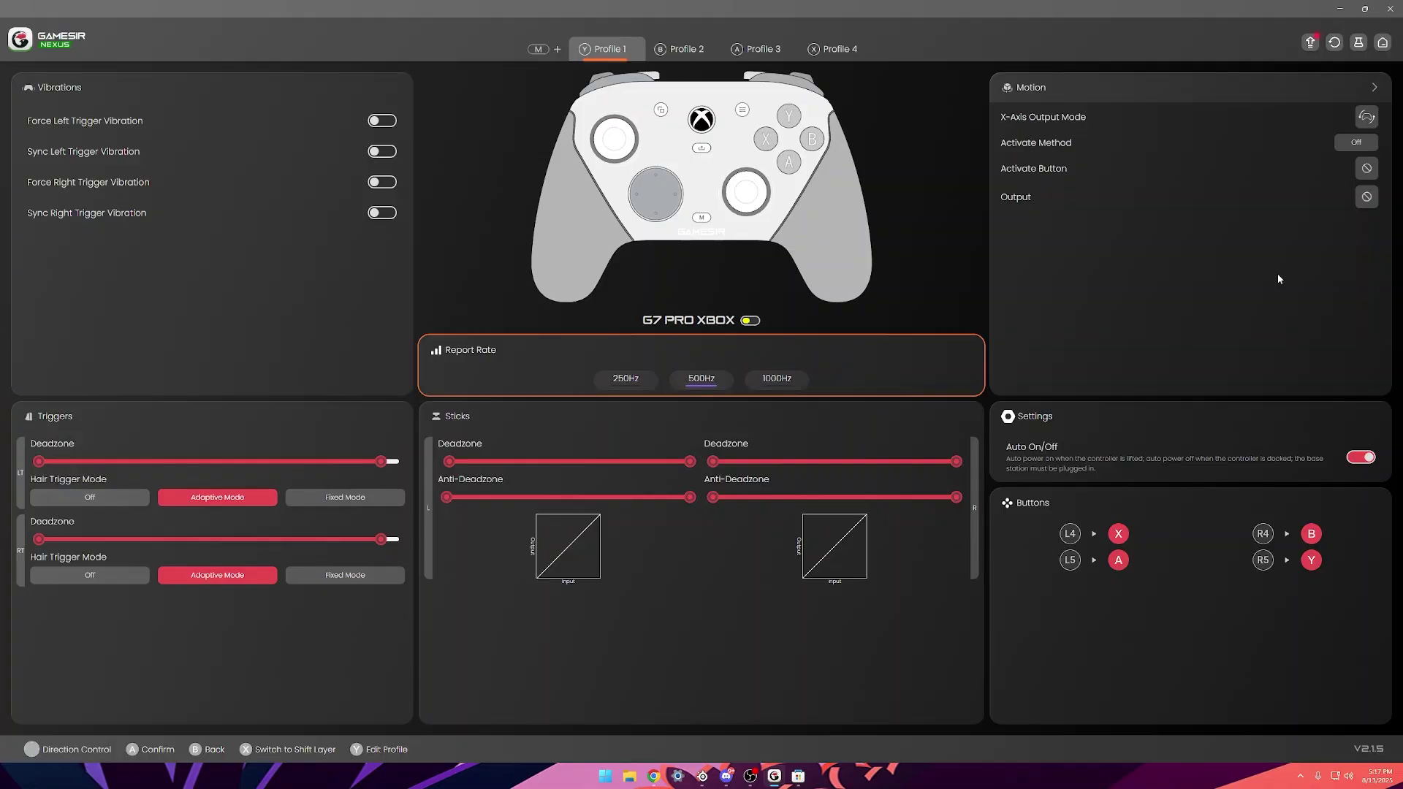
{"action": "key", "text": "Return"}
{"action": "key", "text": "Right"}
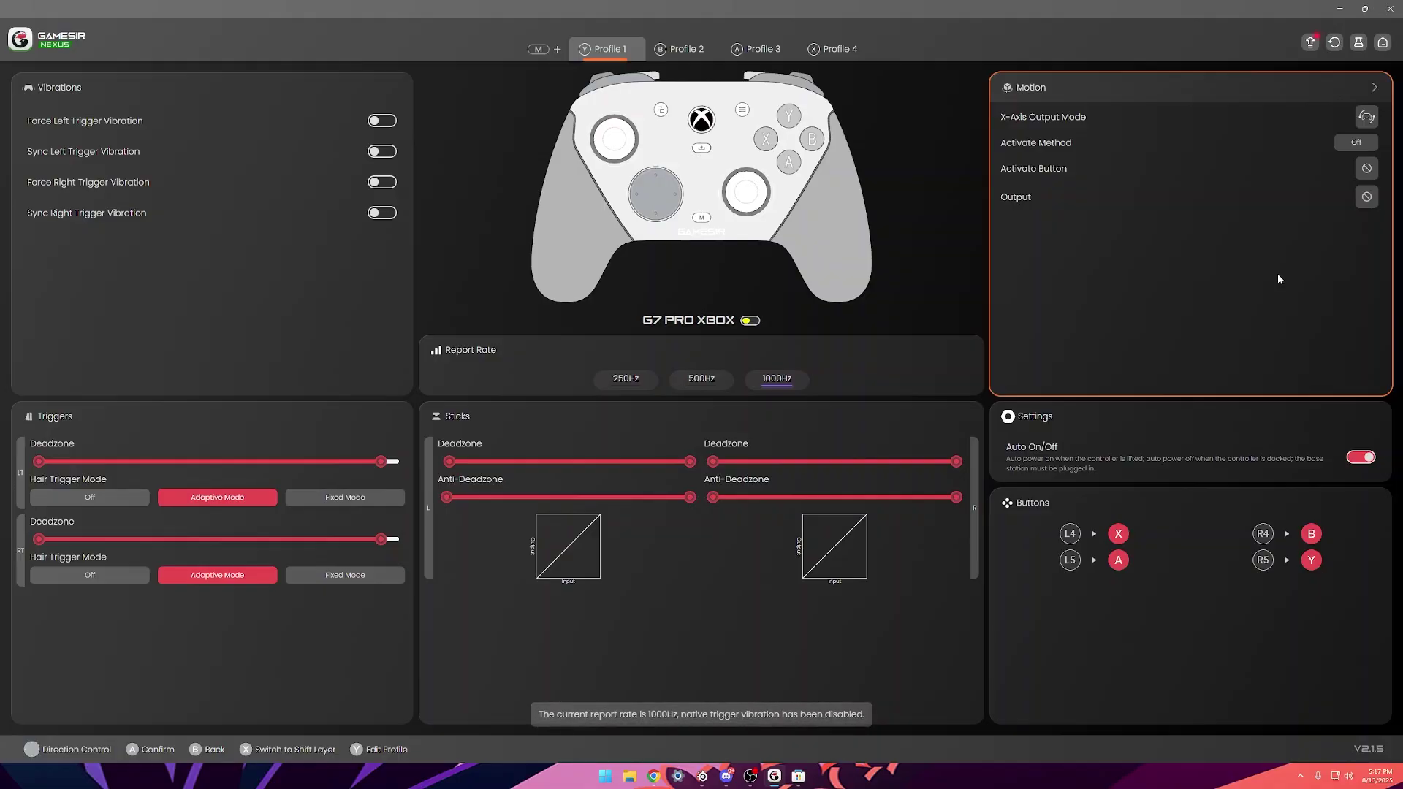
- Set the controller's report rate back to 500Hz
{"action": "key", "text": "Left"}
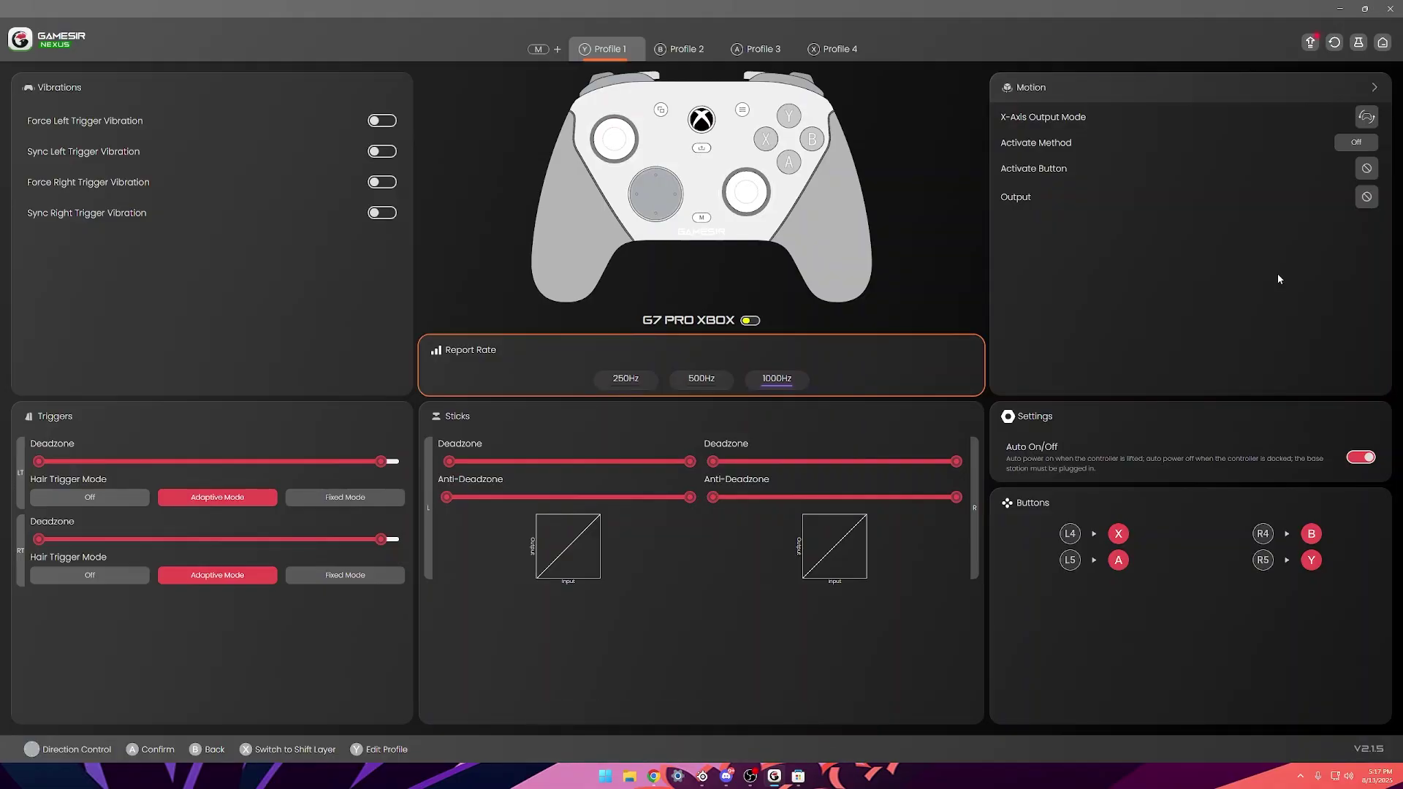
{"action": "key", "text": "Left"}
{"action": "key", "text": "Right"}
{"action": "key", "text": "Return"}
{"action": "key", "text": "Return"}
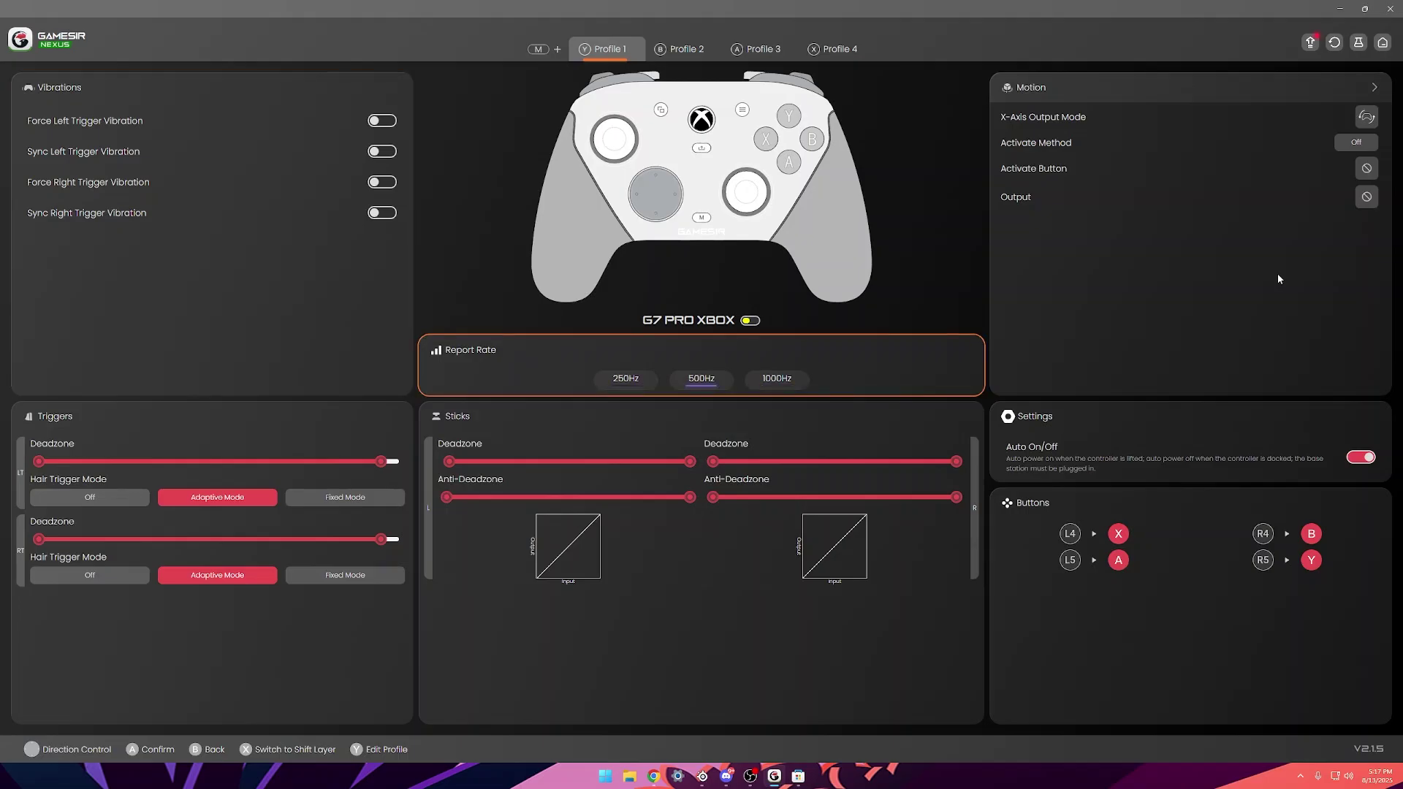